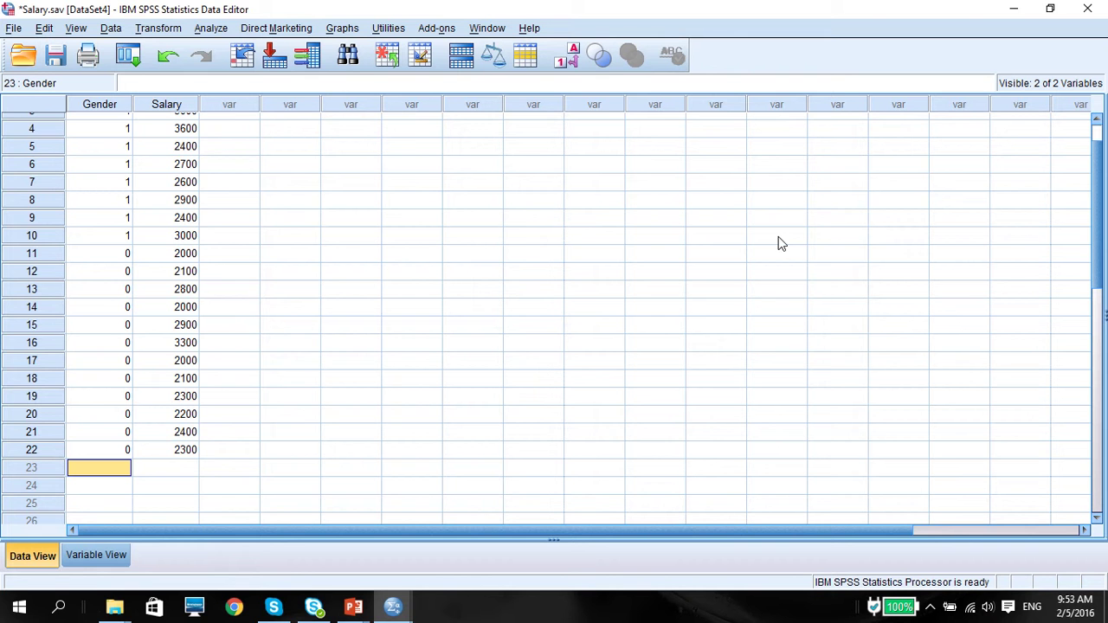
Toggle Gender's value labels to Male/Female and back to codes 1 and 0, then select the Salary column.
click(108, 108)
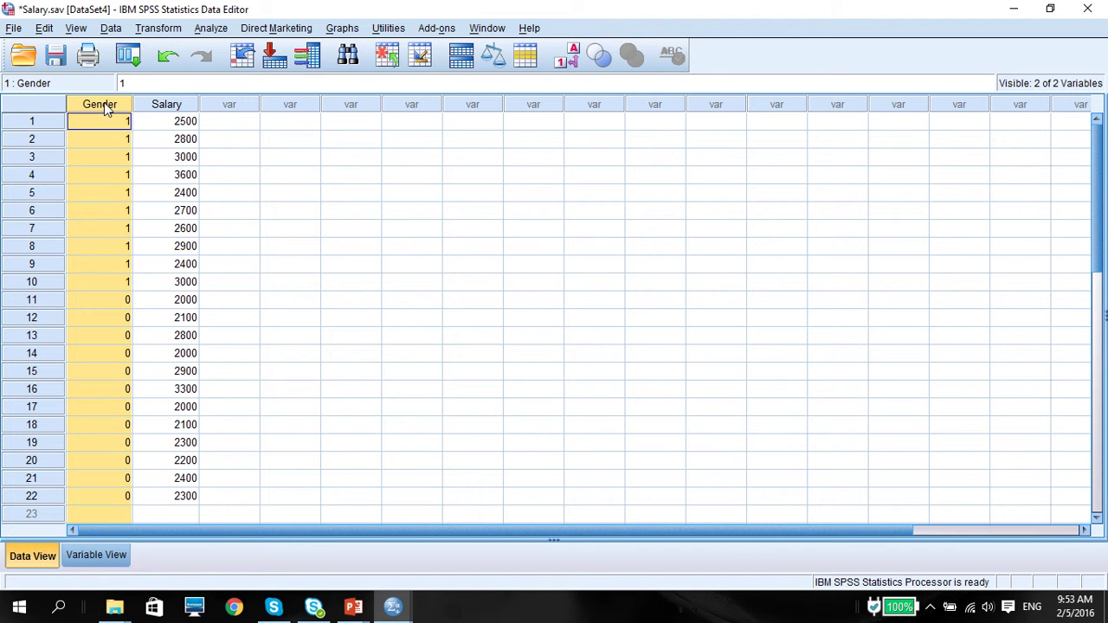
click(571, 59)
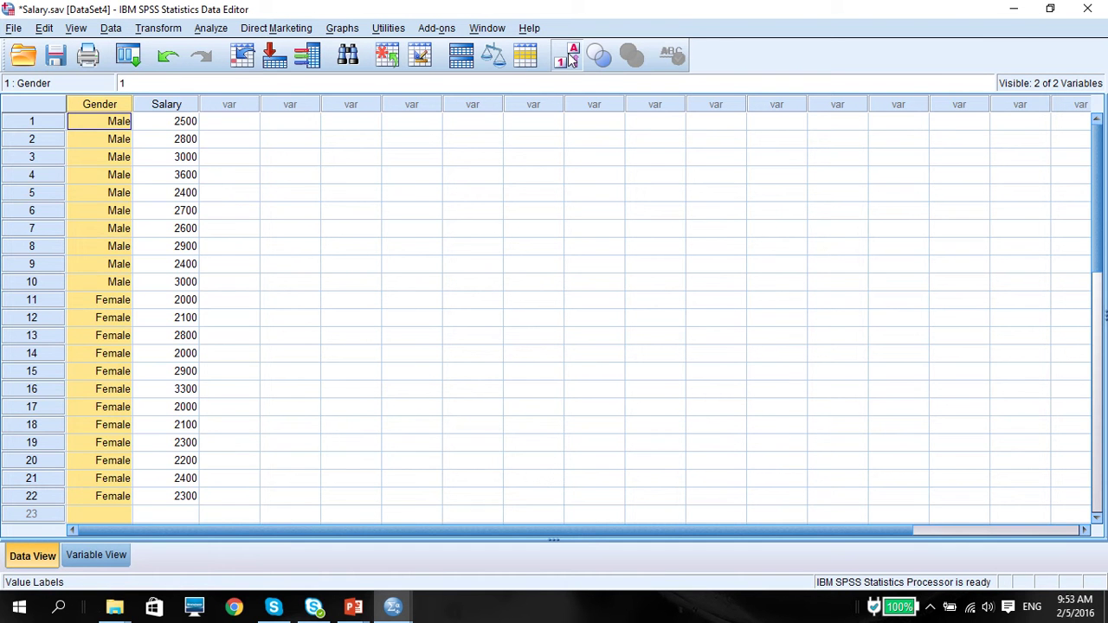
click(571, 58)
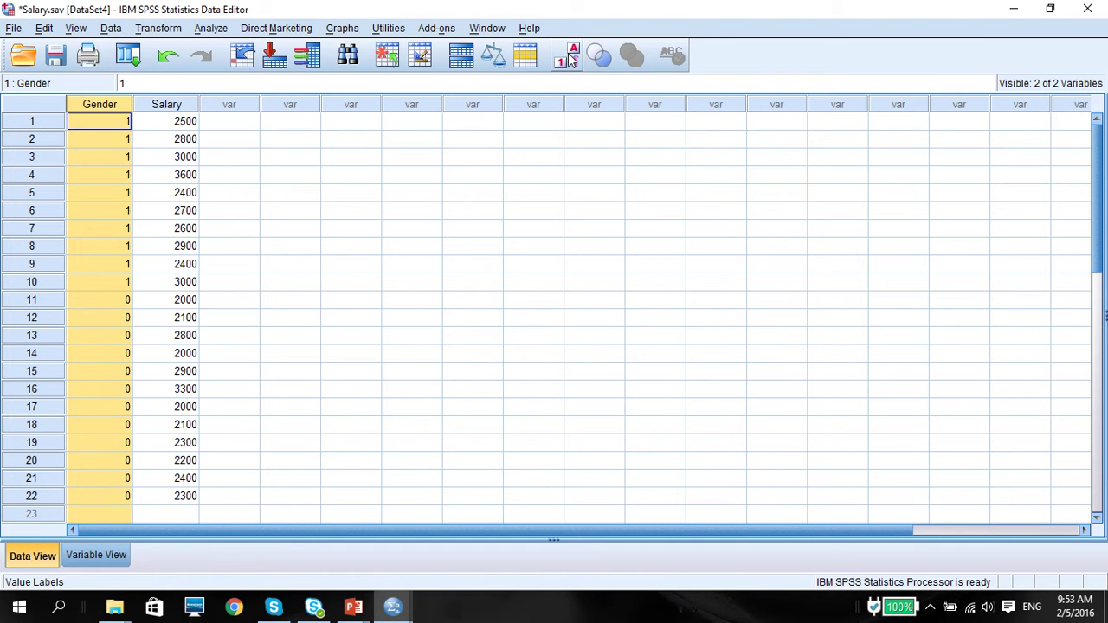
click(168, 105)
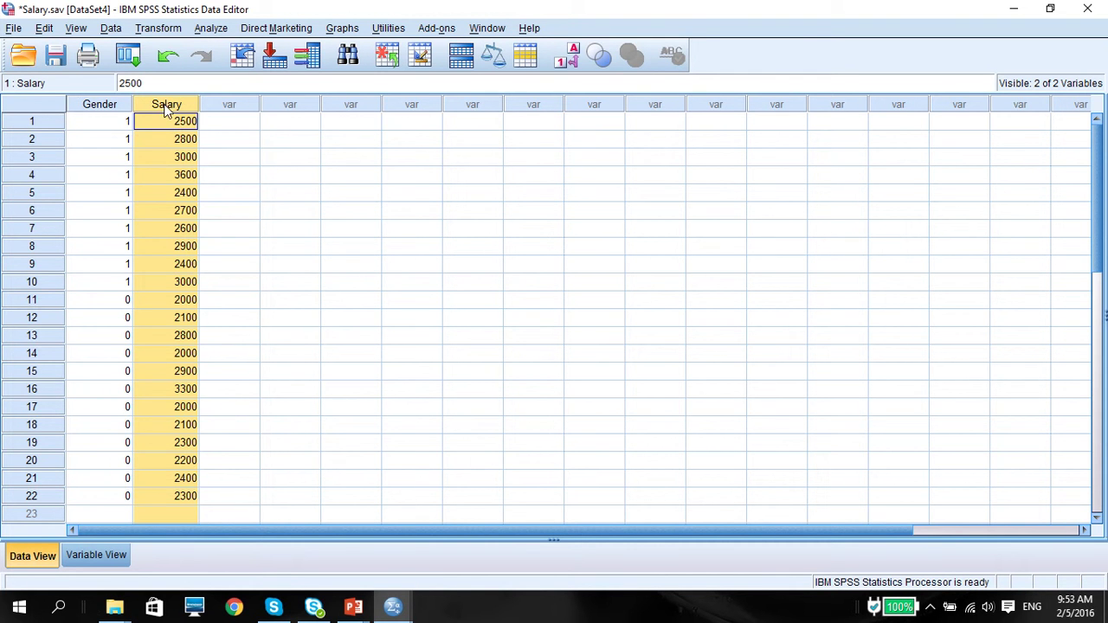
click(89, 108)
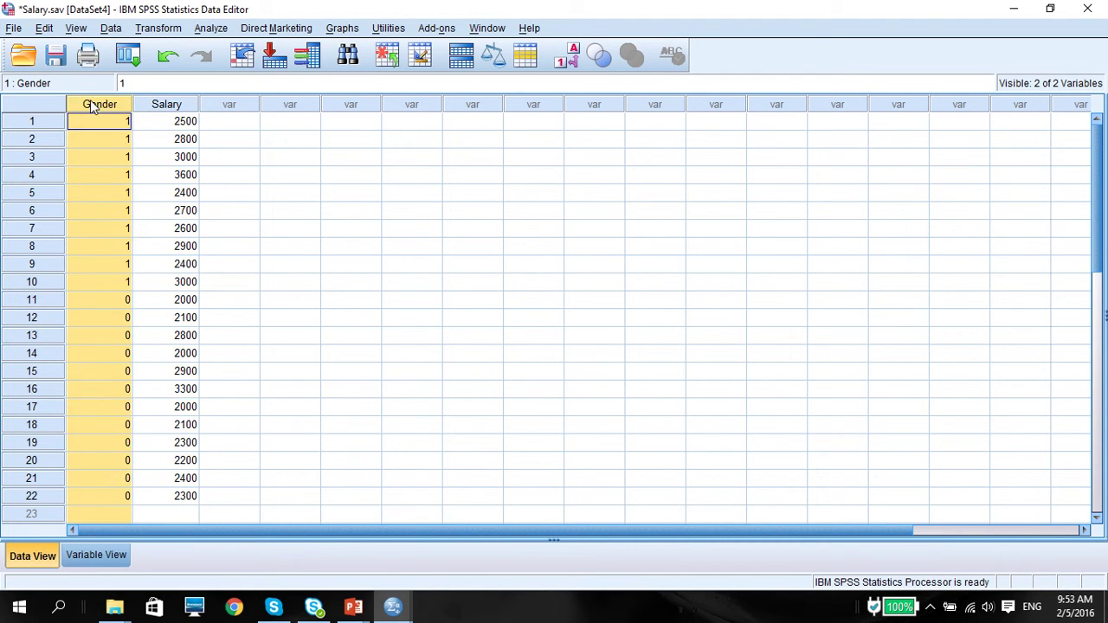
click(168, 104)
Start an Independent-Samples T Test from Compare Means, testing Starting Salary grouped by Gender.
click(210, 27)
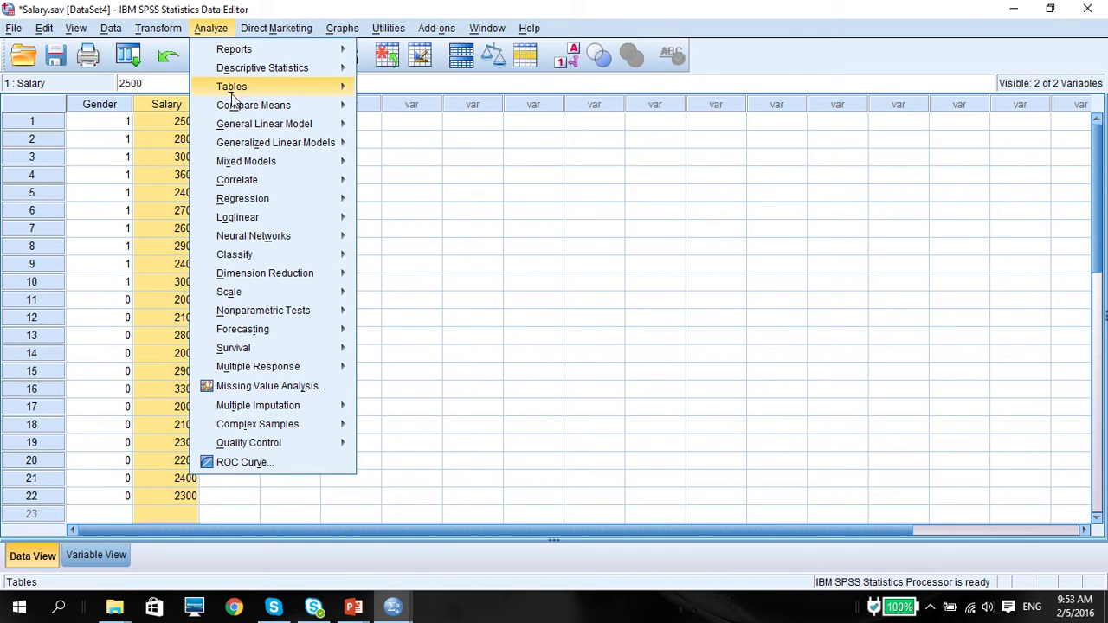
mouse_move(237, 107)
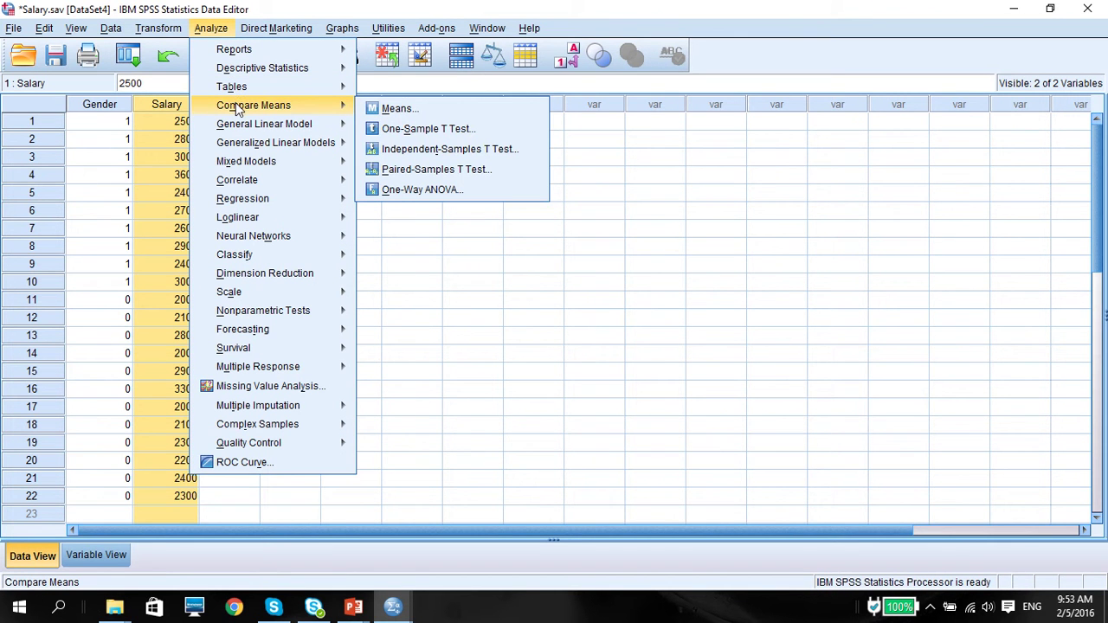
click(414, 152)
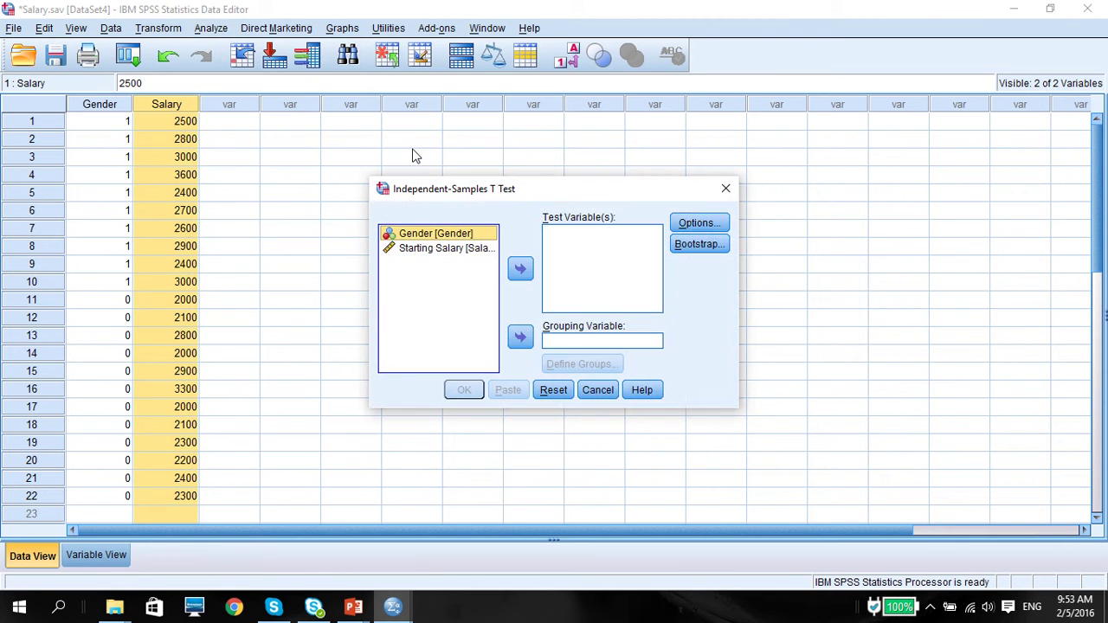
click(413, 251)
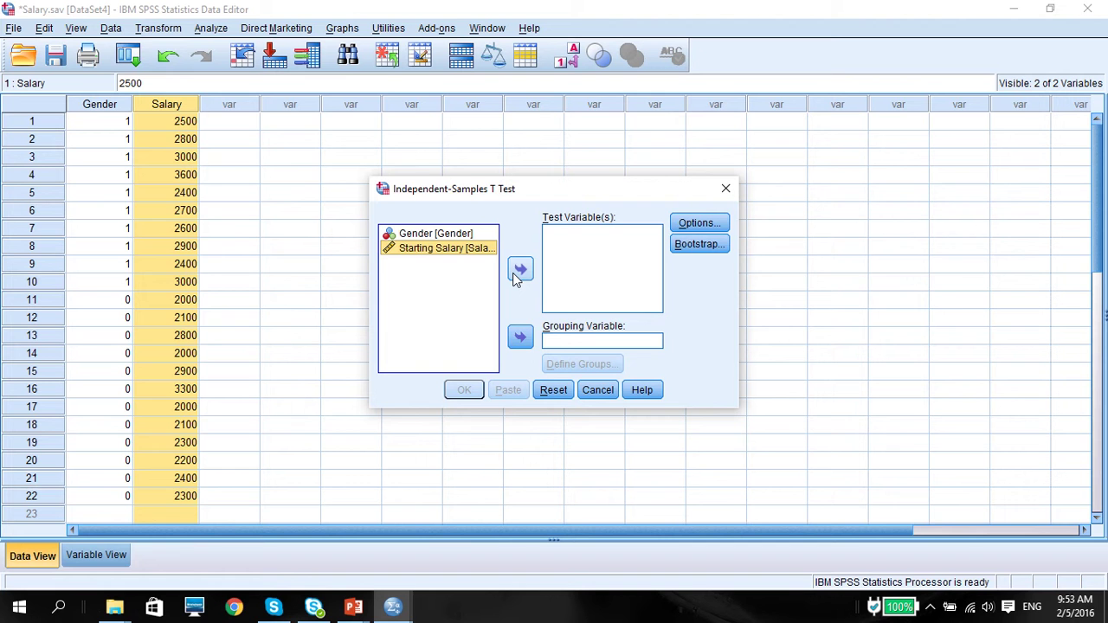
click(520, 270)
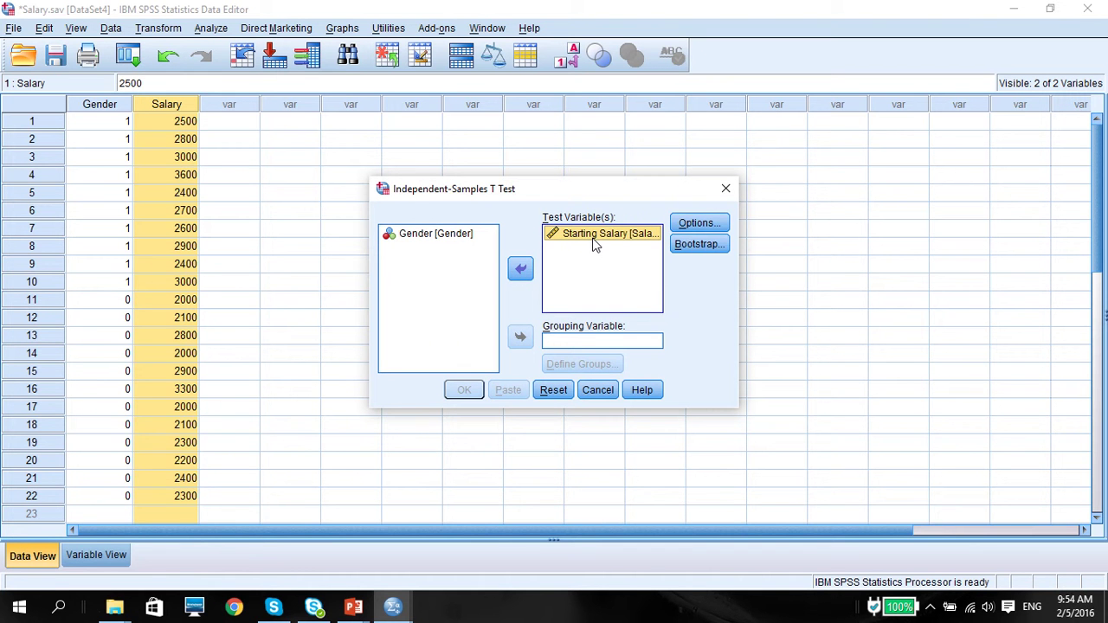
click(467, 236)
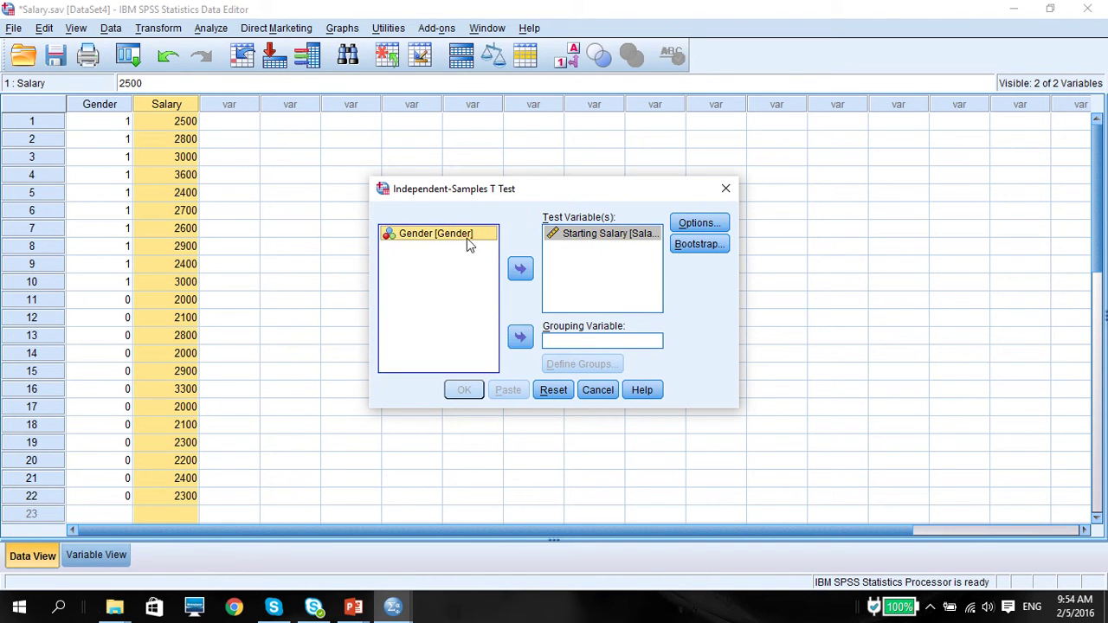
click(520, 339)
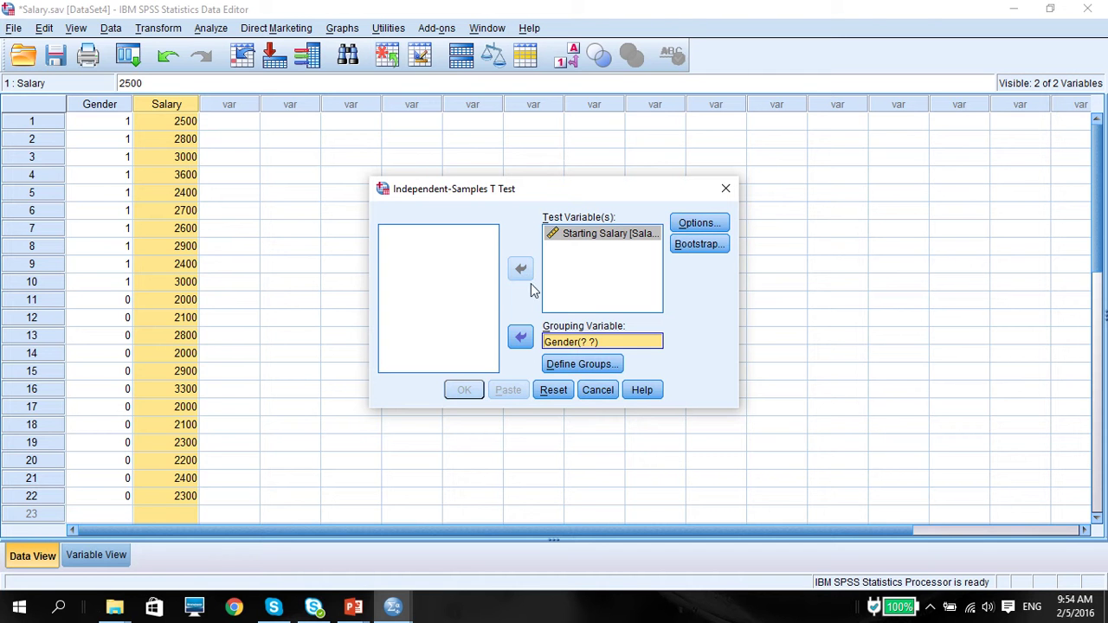
Define Gender's groups as 1 for Group 1 and 0 for Group 2.
click(575, 365)
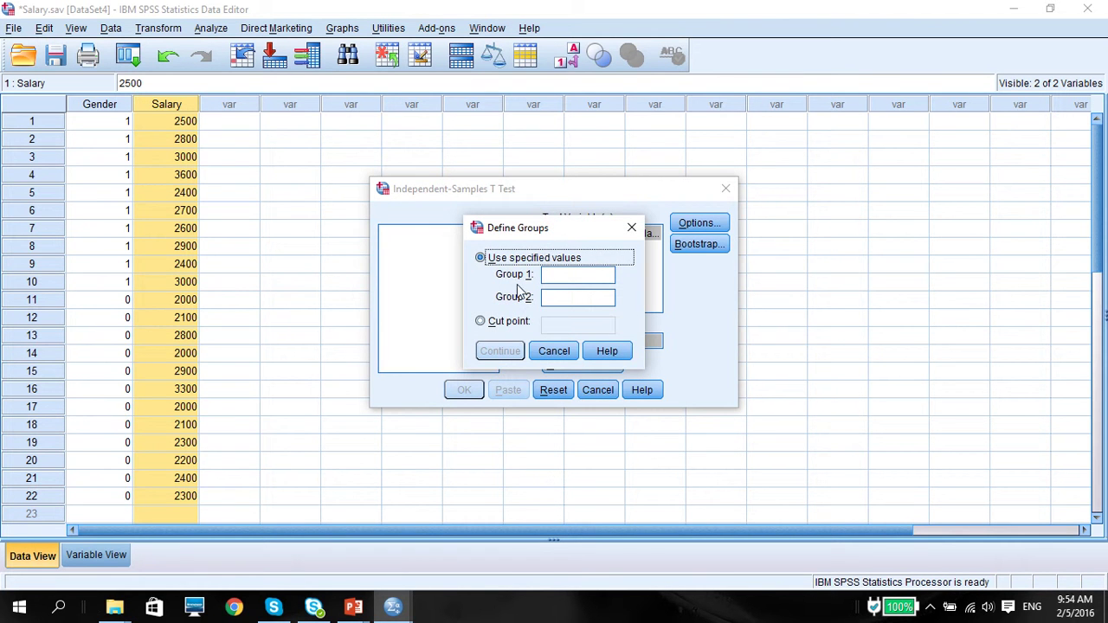
click(552, 277)
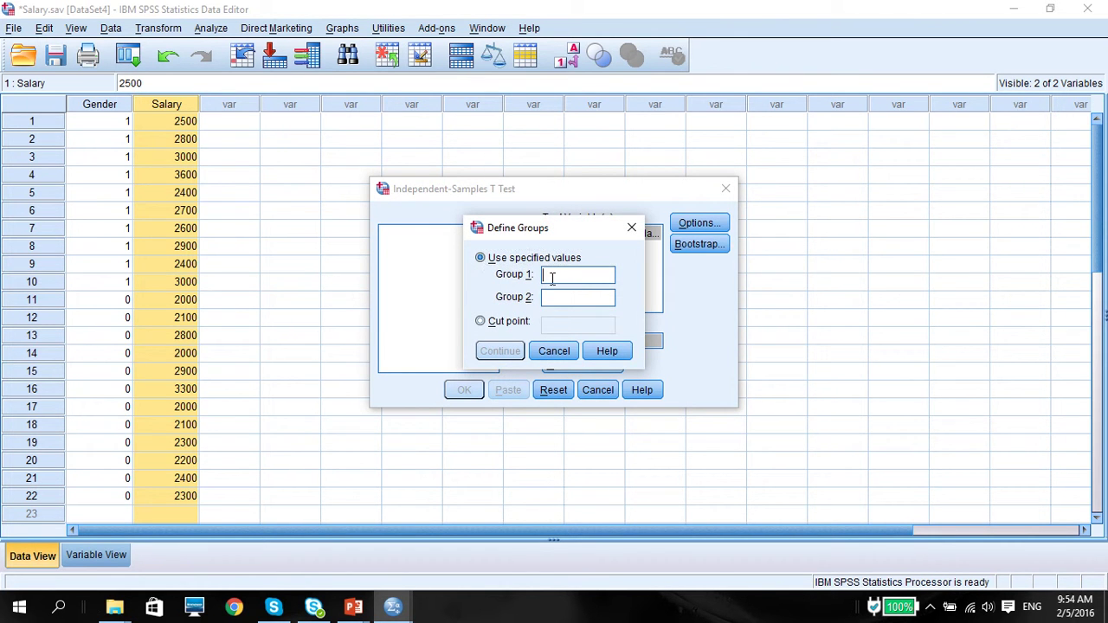
text(1)
click(556, 298)
text(0)
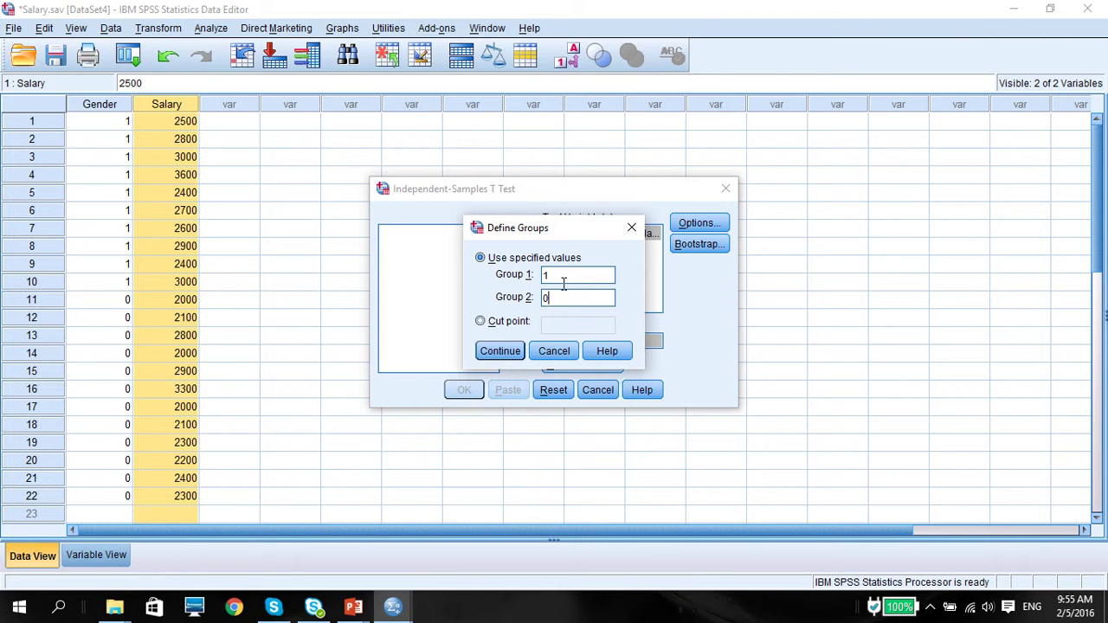
click(500, 350)
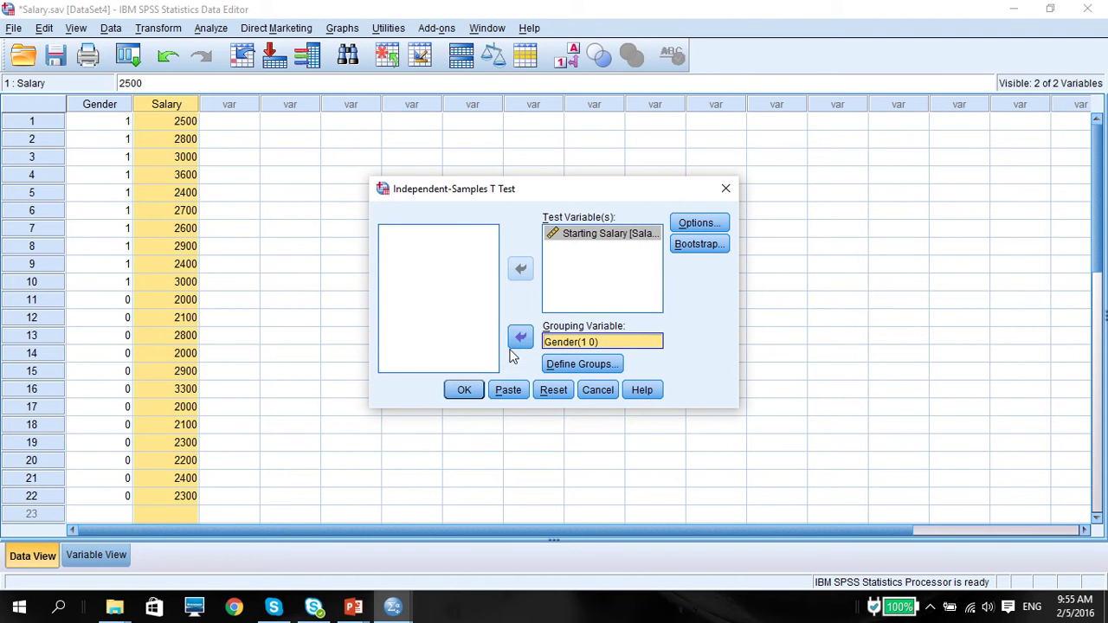
Run the t-test, producing Levene F = .261 and t = 2.505 with df 20, Sig. .021.
click(465, 393)
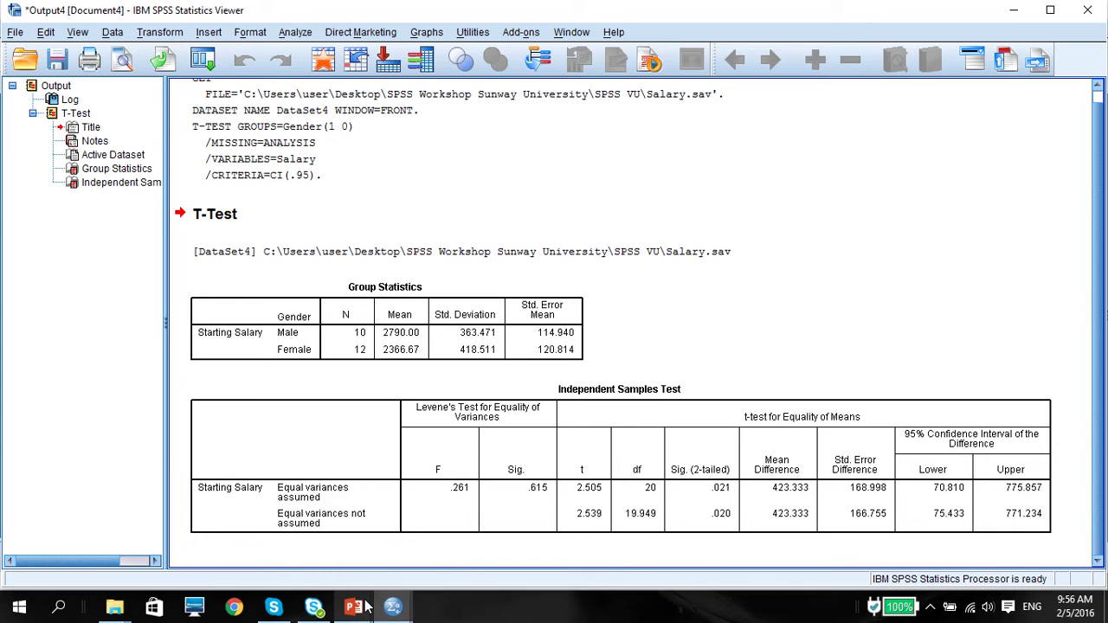
Switch to PowerPoint and add a new title-and-content slide.
mouse_move(365, 606)
click(521, 551)
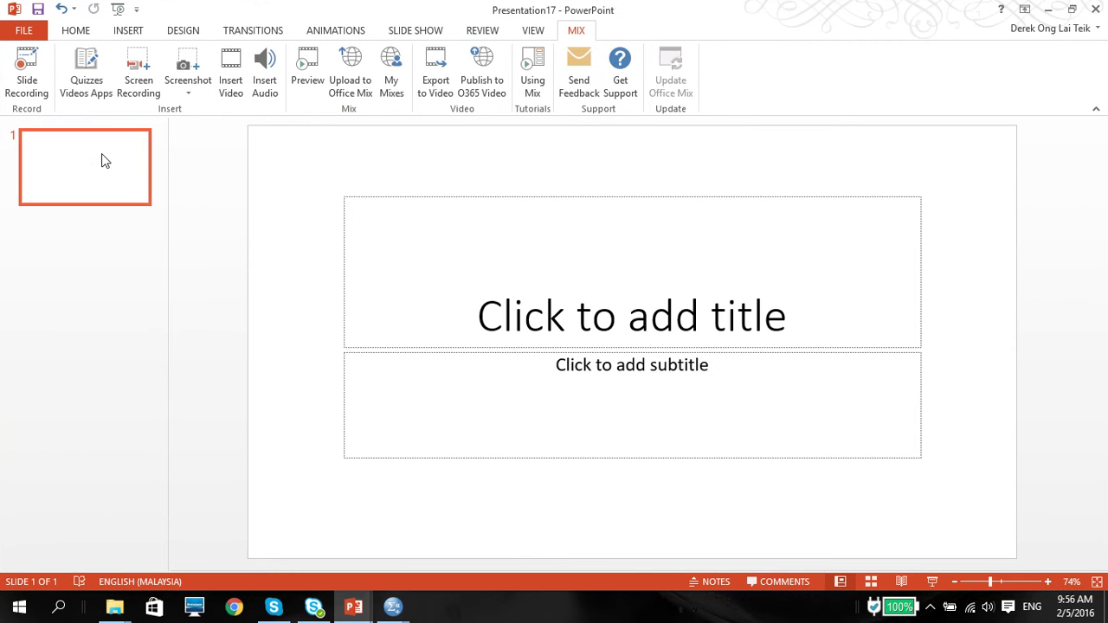
key(ctrl+m)
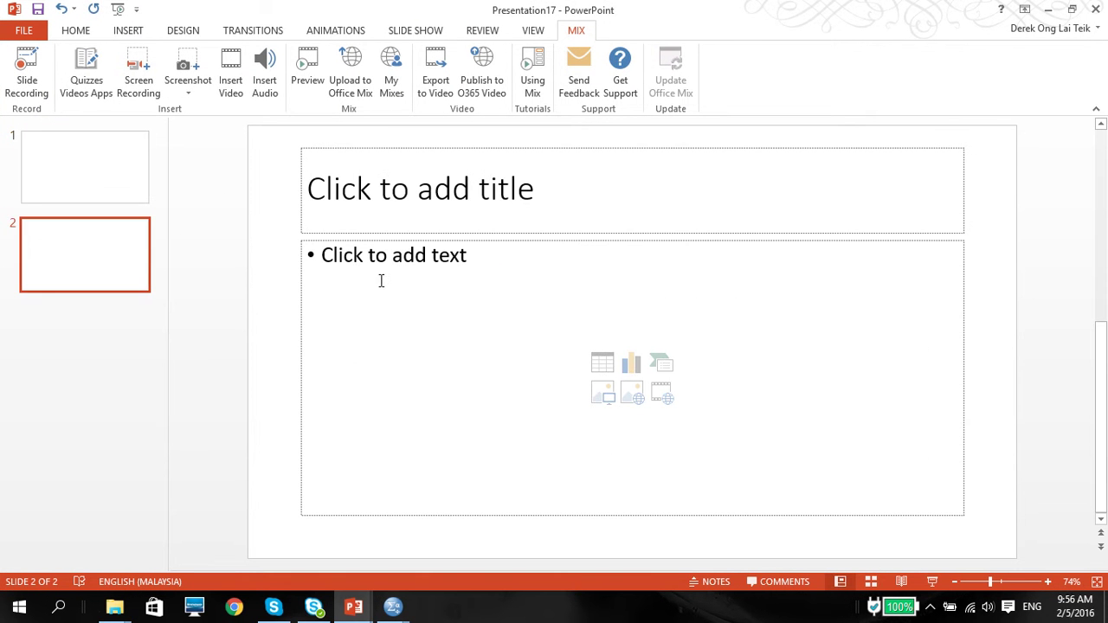
click(378, 274)
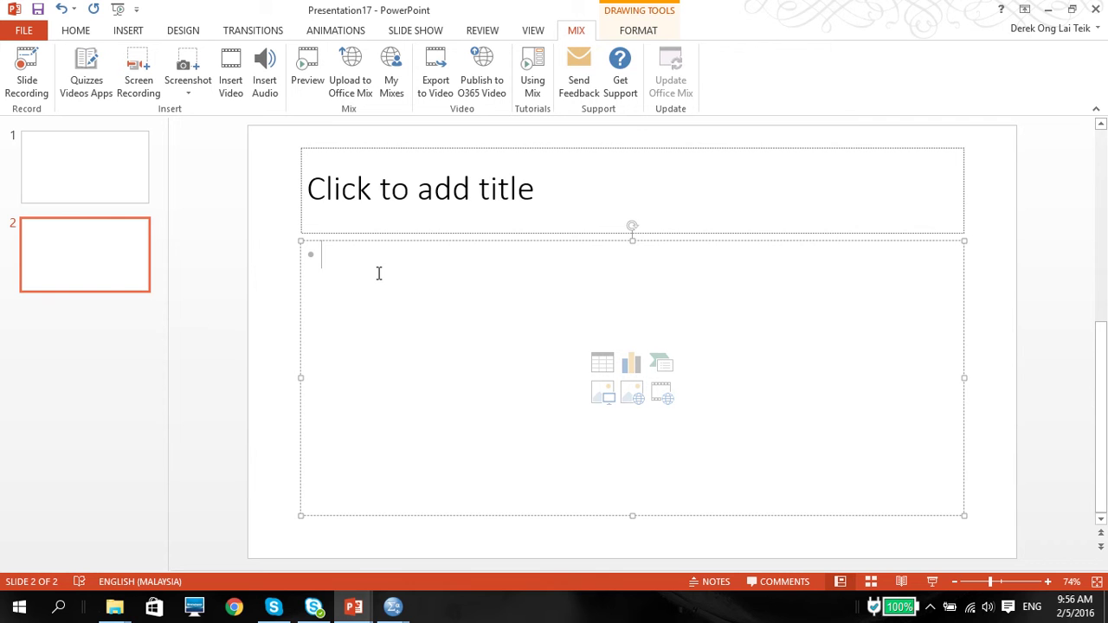
Title the slide 'Independent Samples T-test' and add the bullet 'Ho1: There is a difference in salary between gender'.
click(361, 164)
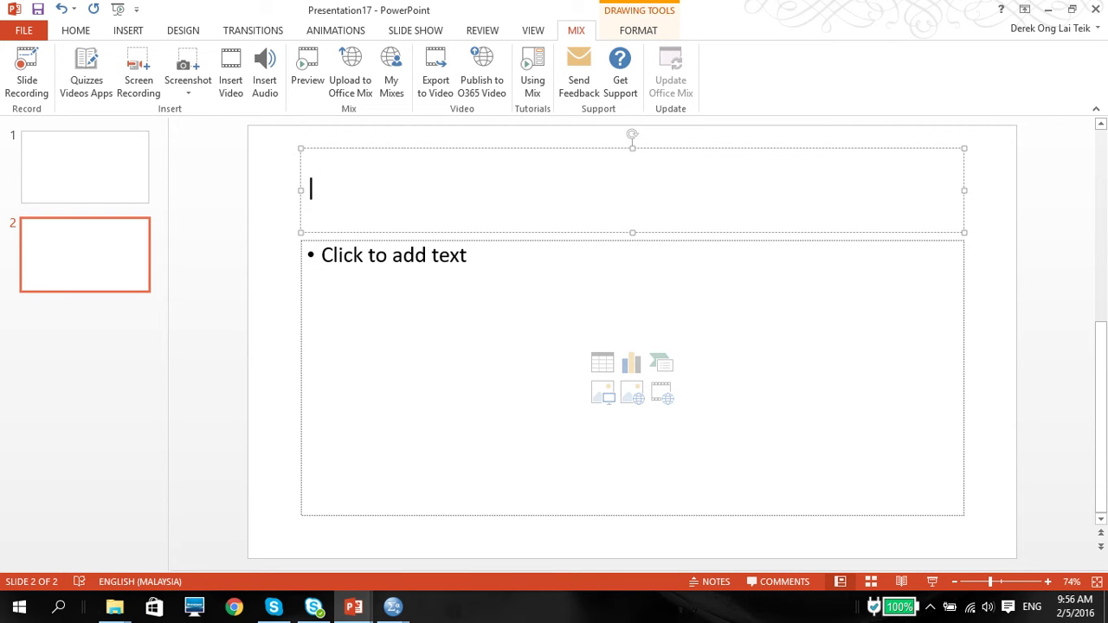
text(Independent )
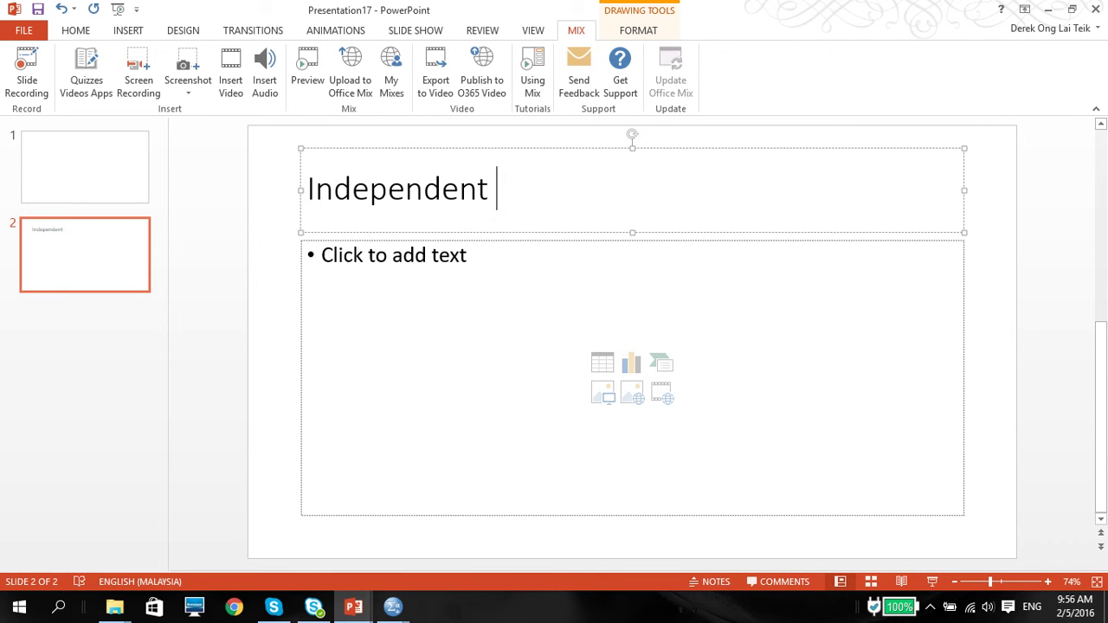
text(Samples T-test)
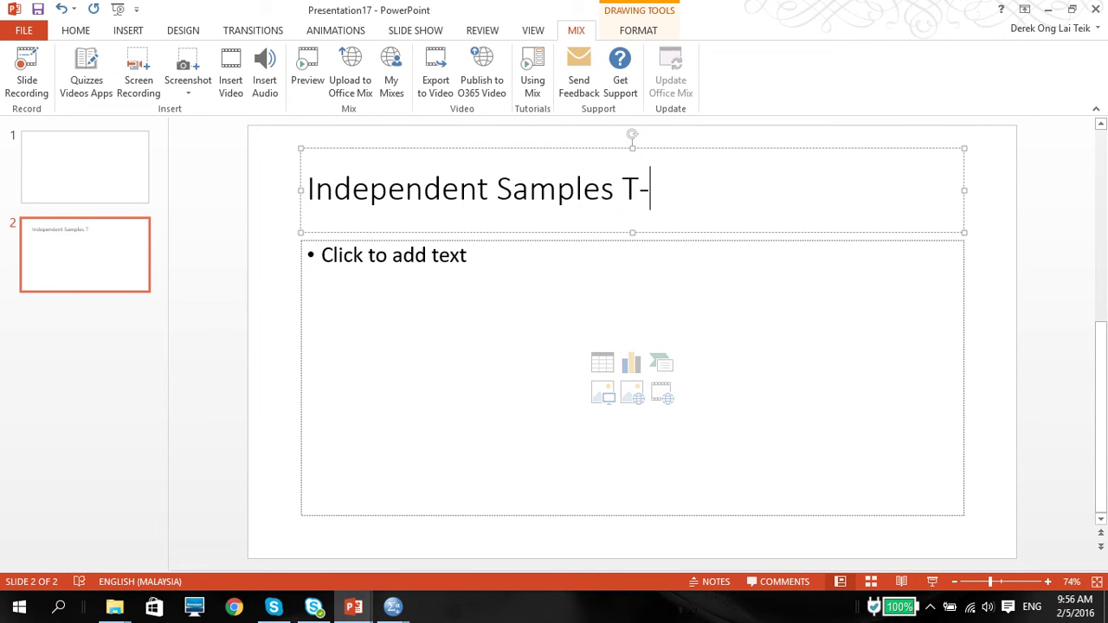
click(379, 259)
text(H)
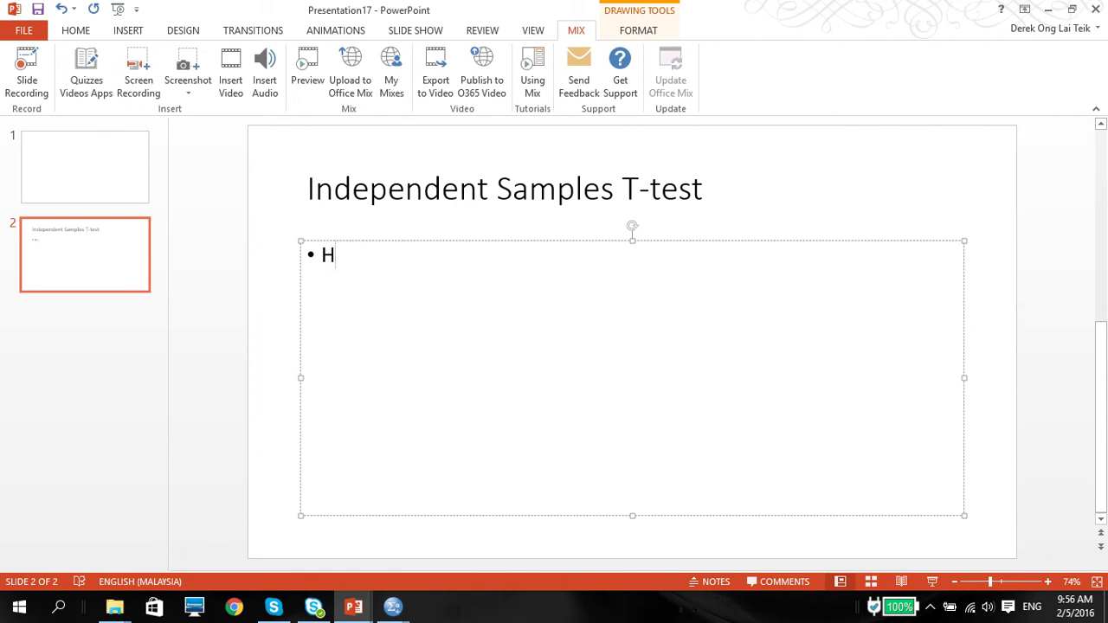
text(o1: There is a difference in)
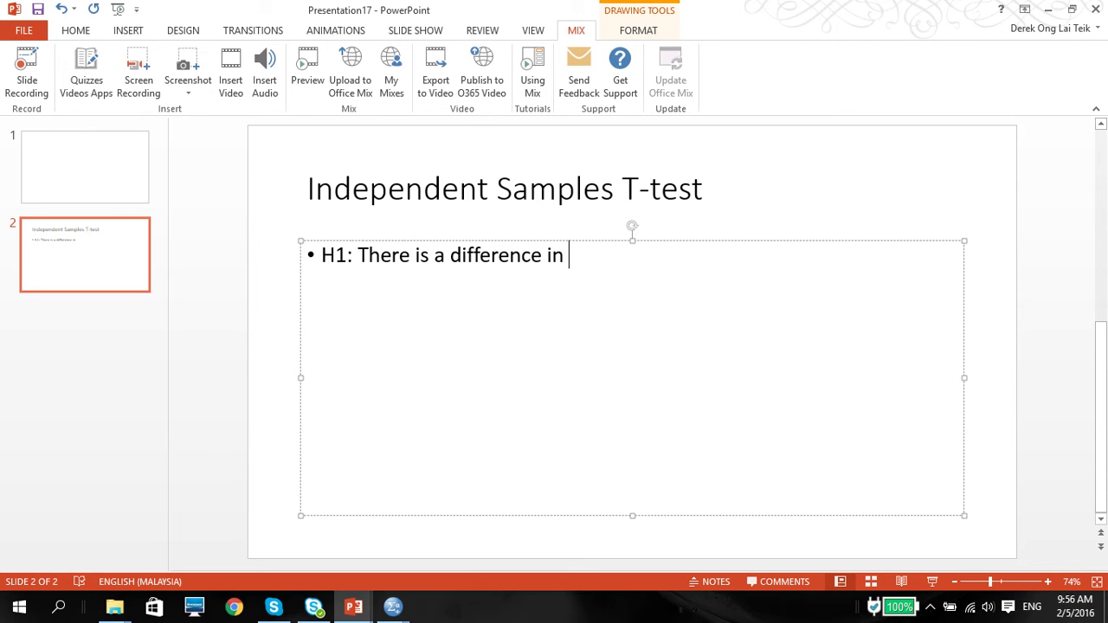
text( salary between )
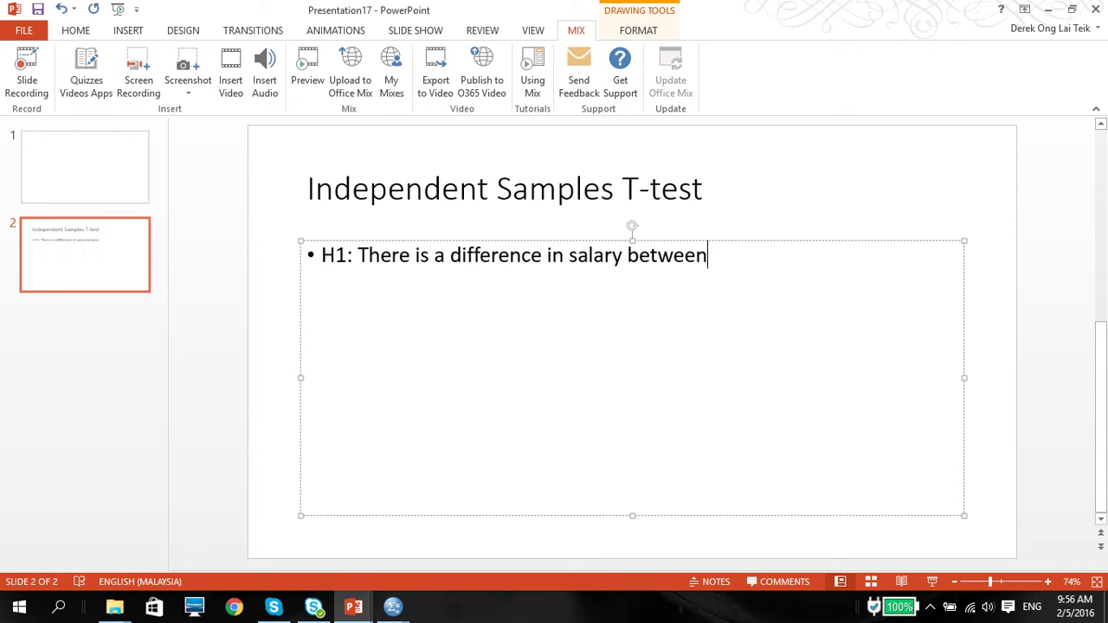
text(gender)
key(Return)
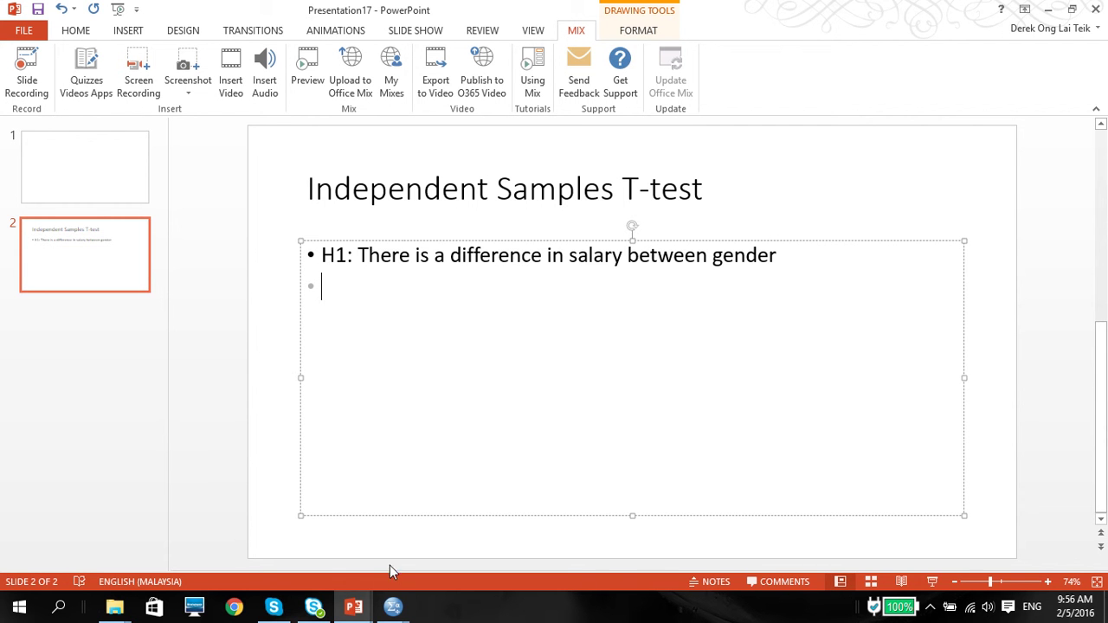
Review the Salary.sav data editor and the t-test output window in SPSS.
click(353, 606)
mouse_move(391, 608)
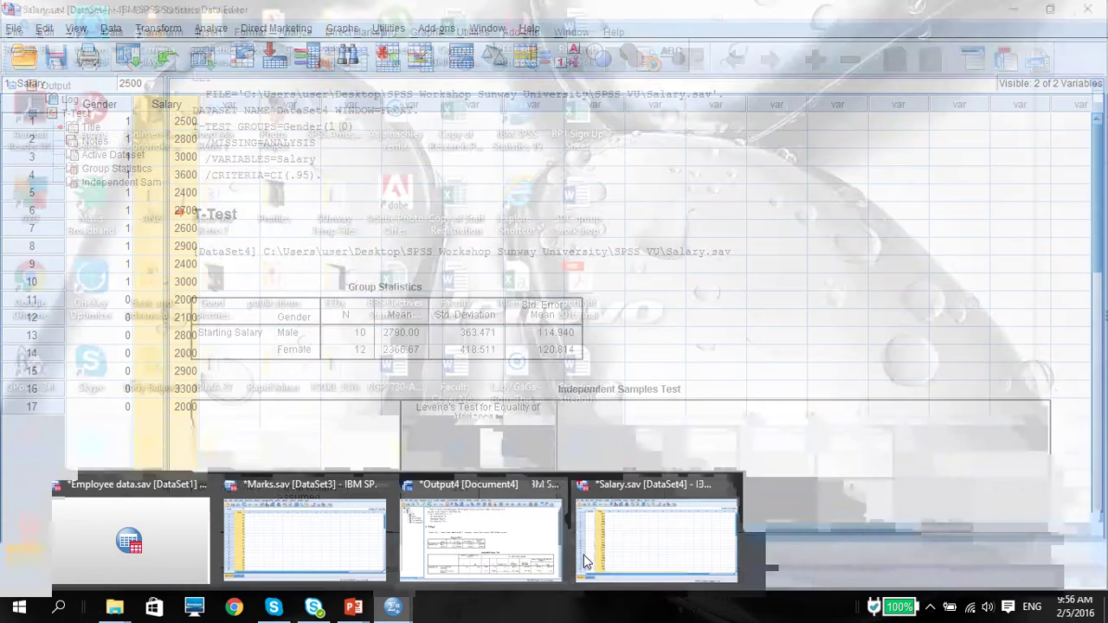
click(593, 561)
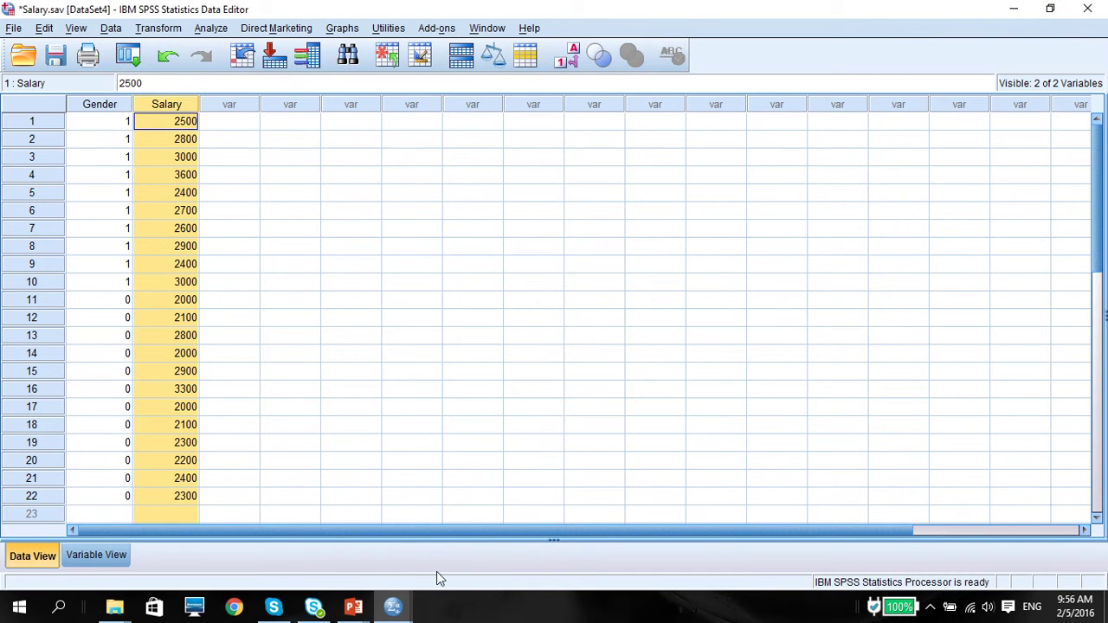
mouse_move(392, 606)
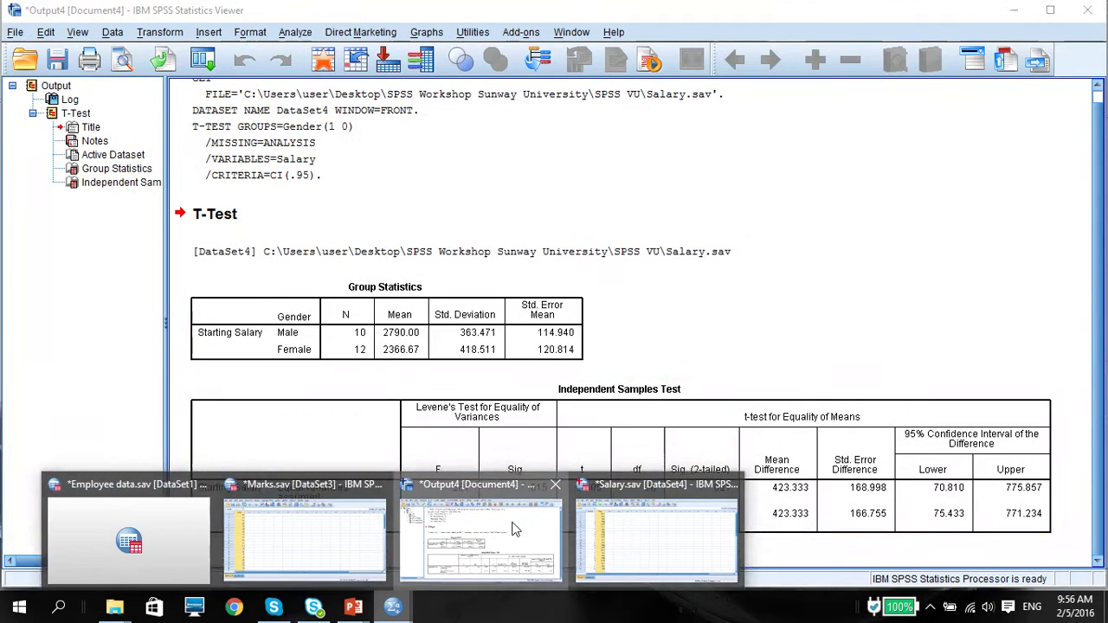
click(514, 566)
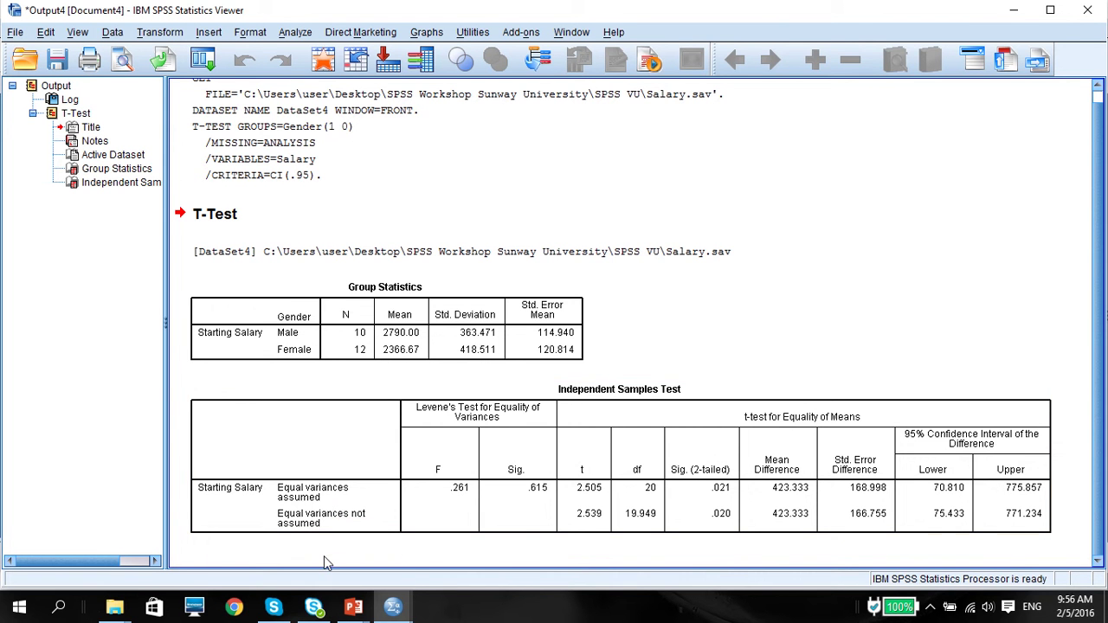
mouse_move(393, 607)
click(668, 558)
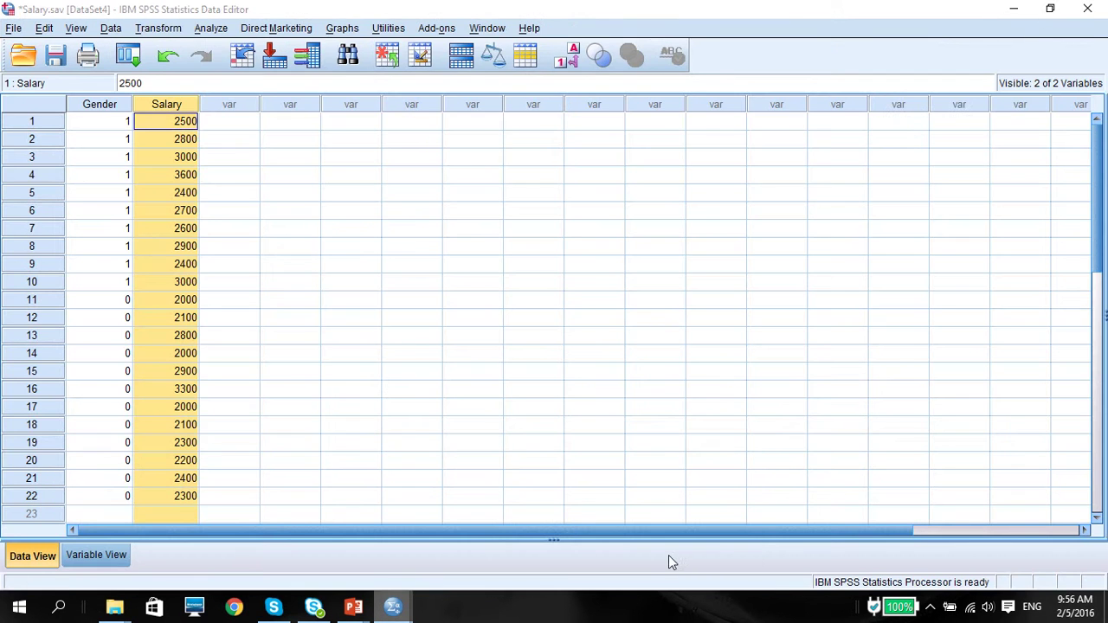
mouse_move(393, 607)
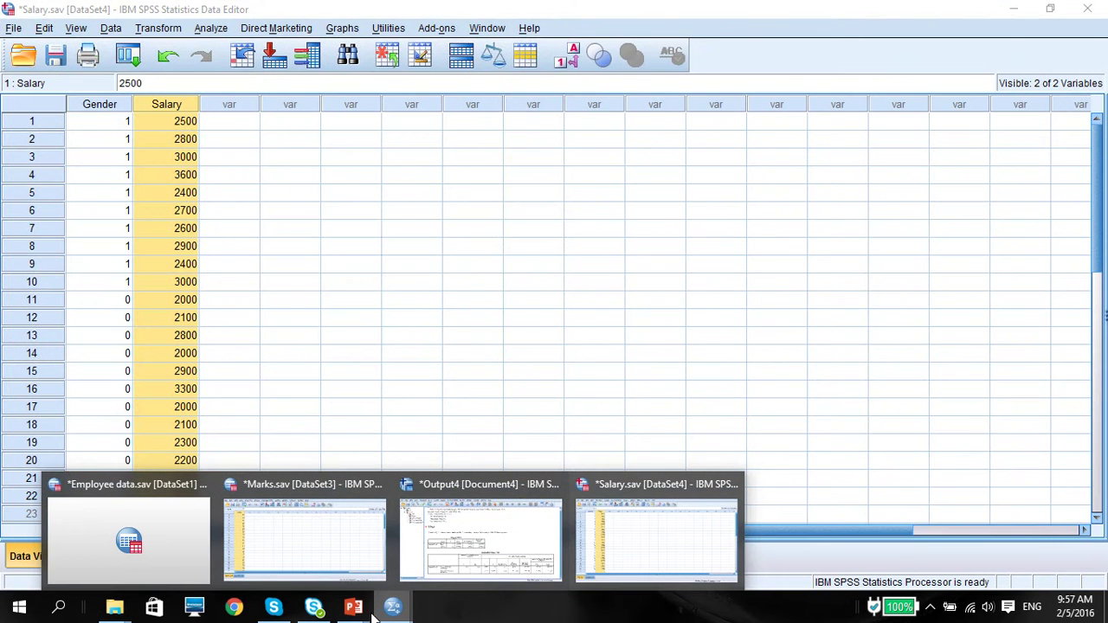
Add the second bullet 'Assumption : are the variances equal ( Ho- Variances)' to the slide.
mouse_move(354, 607)
click(482, 551)
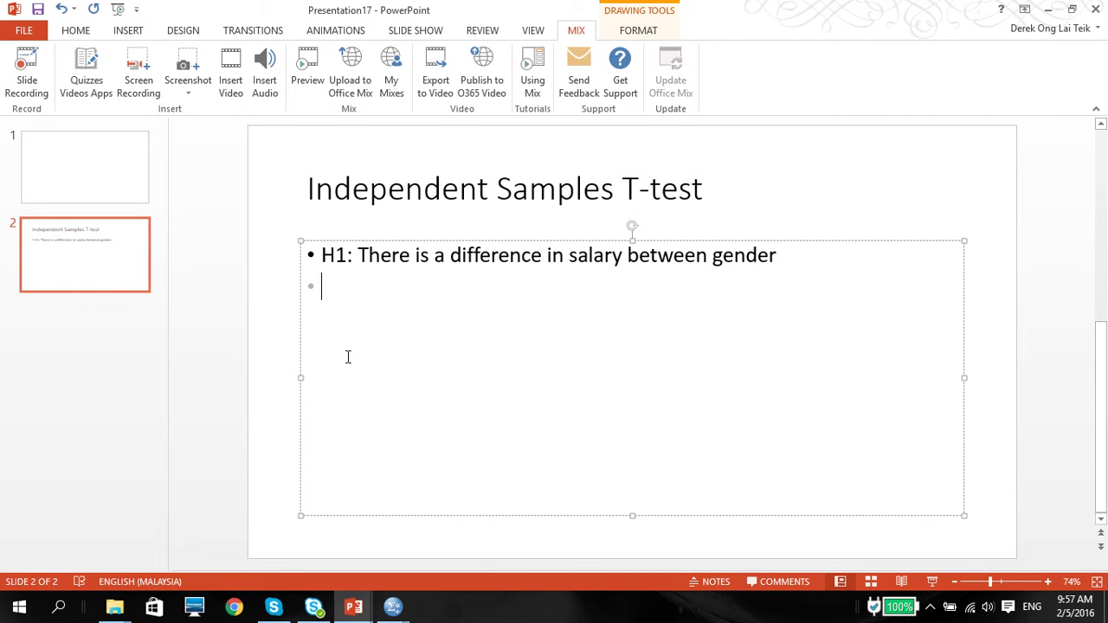
text(Assum)
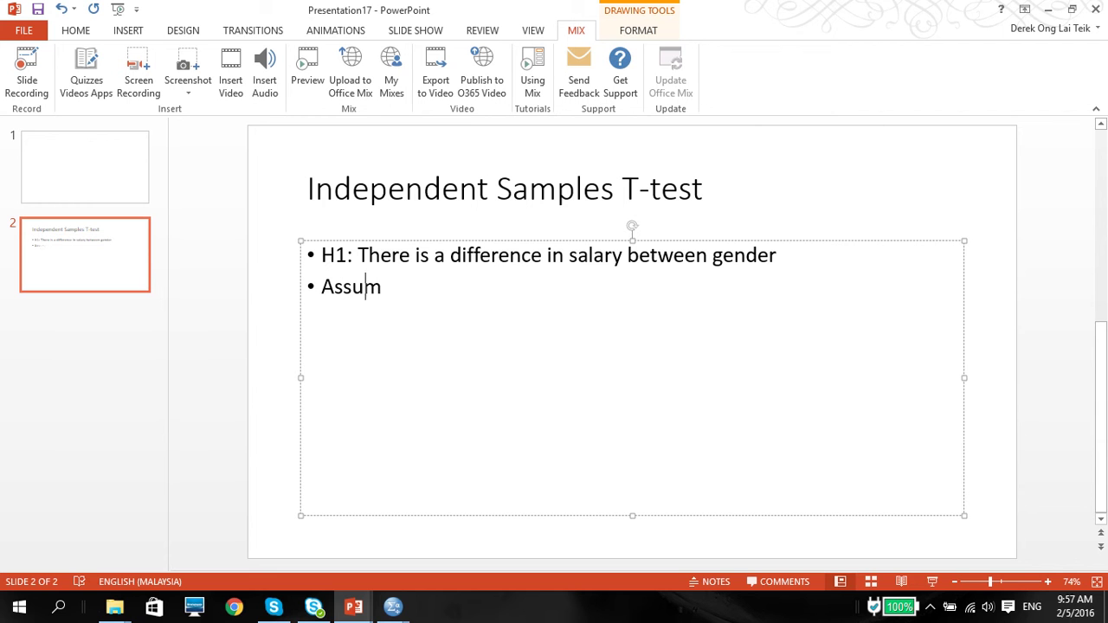
text(ption : a)
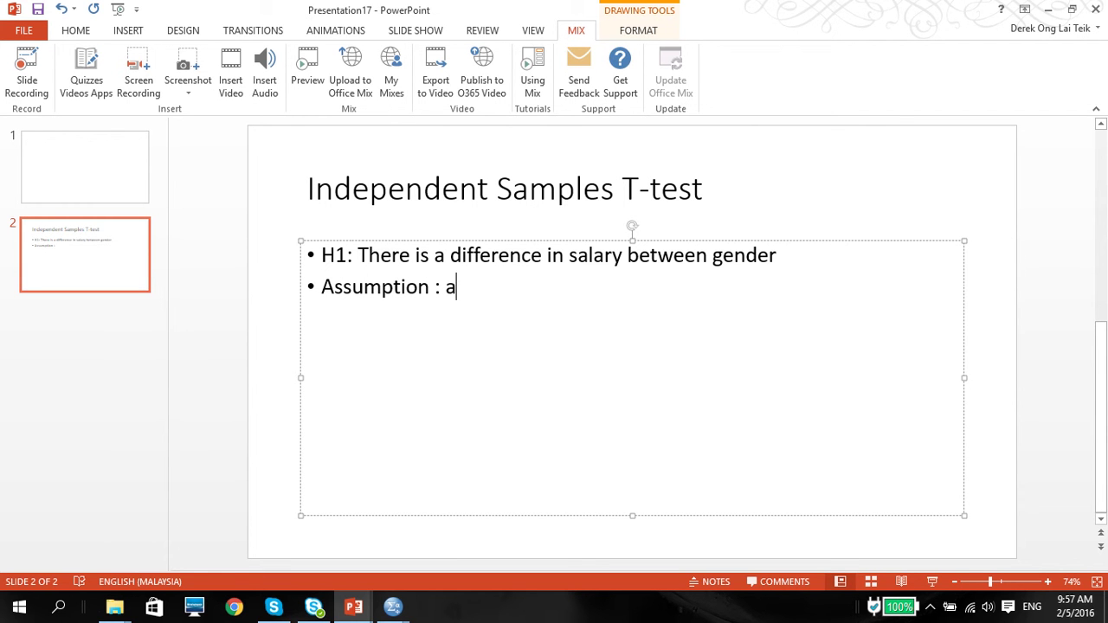
text(re the variances)
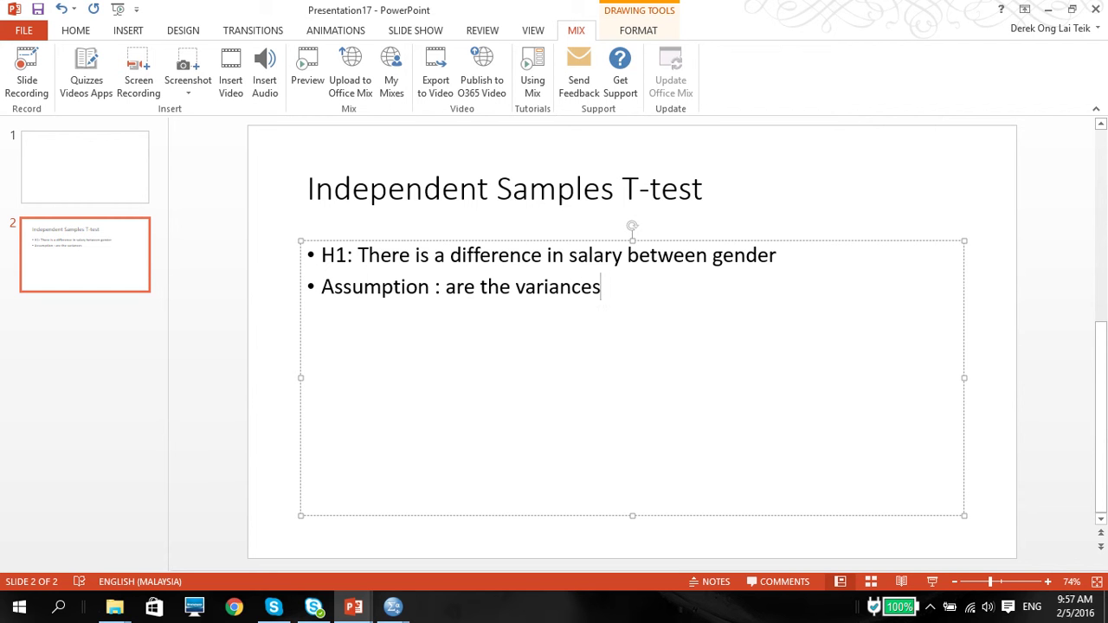
text( eq)
key(BackSpace)
text(e)
key(BackSpace)
text(equal)
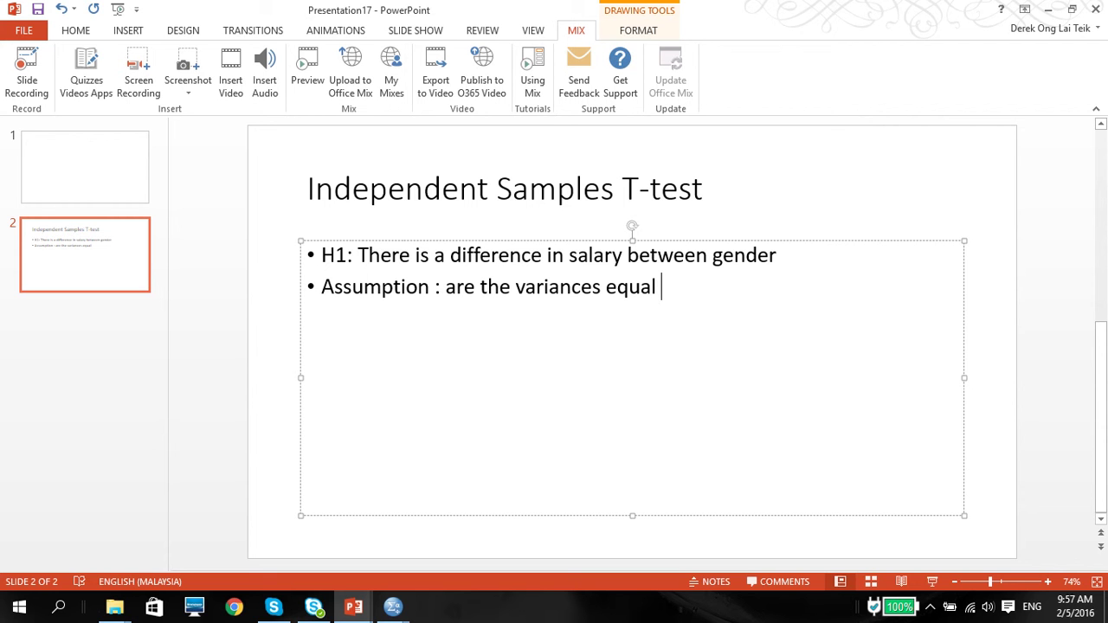
text( ( H)
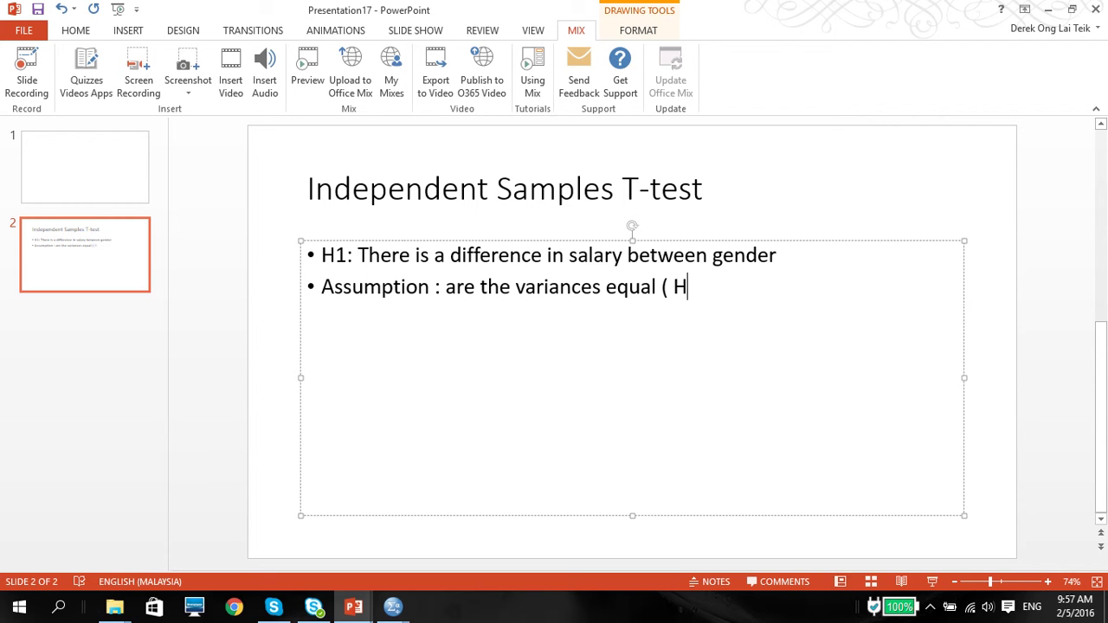
text(o- Va)
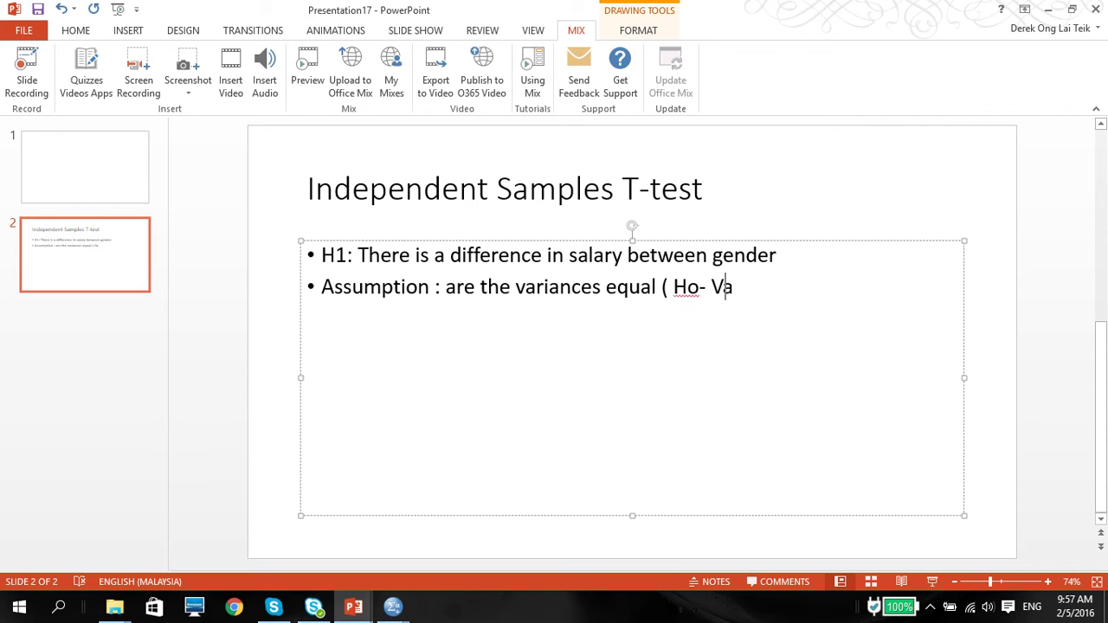
text(riances))
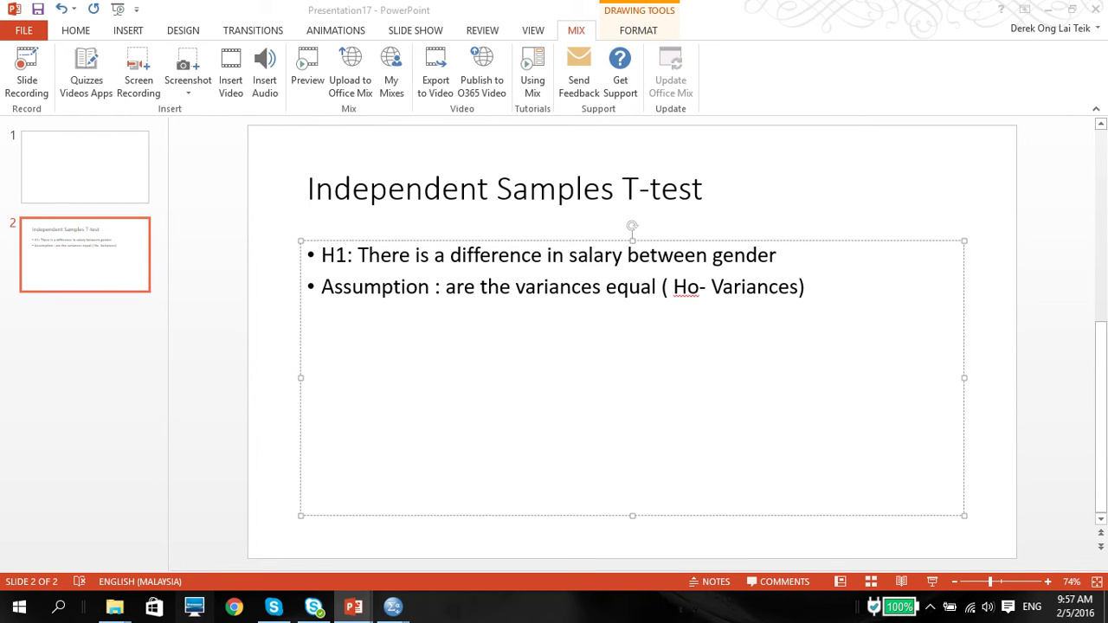
Bring the Output4 viewer with the Group Statistics and Independent Samples Test tables forward.
mouse_move(386, 609)
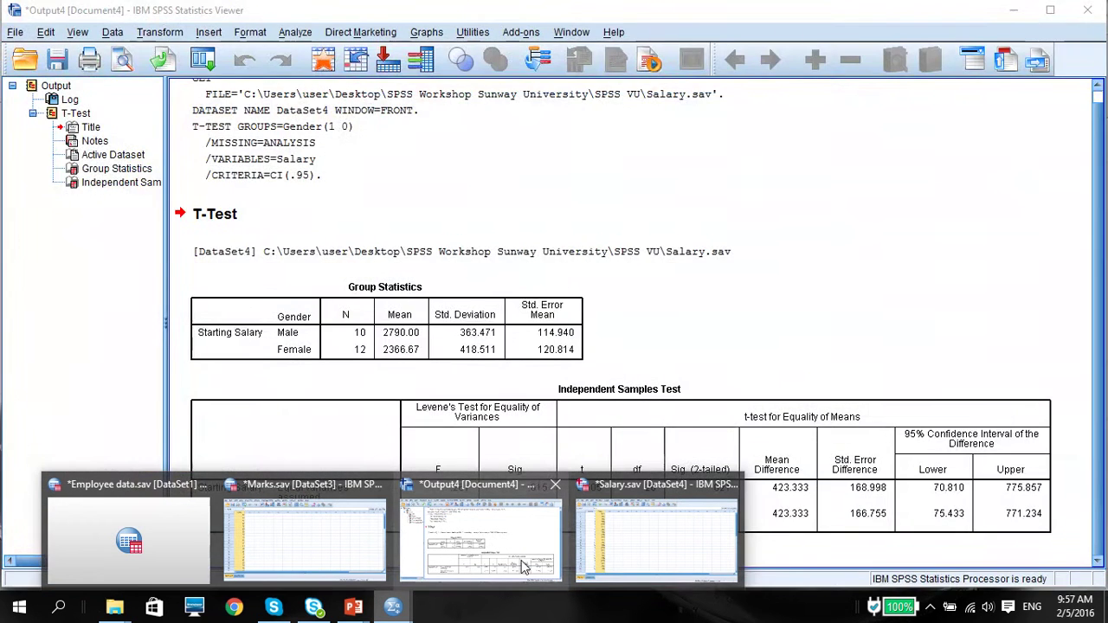
click(524, 567)
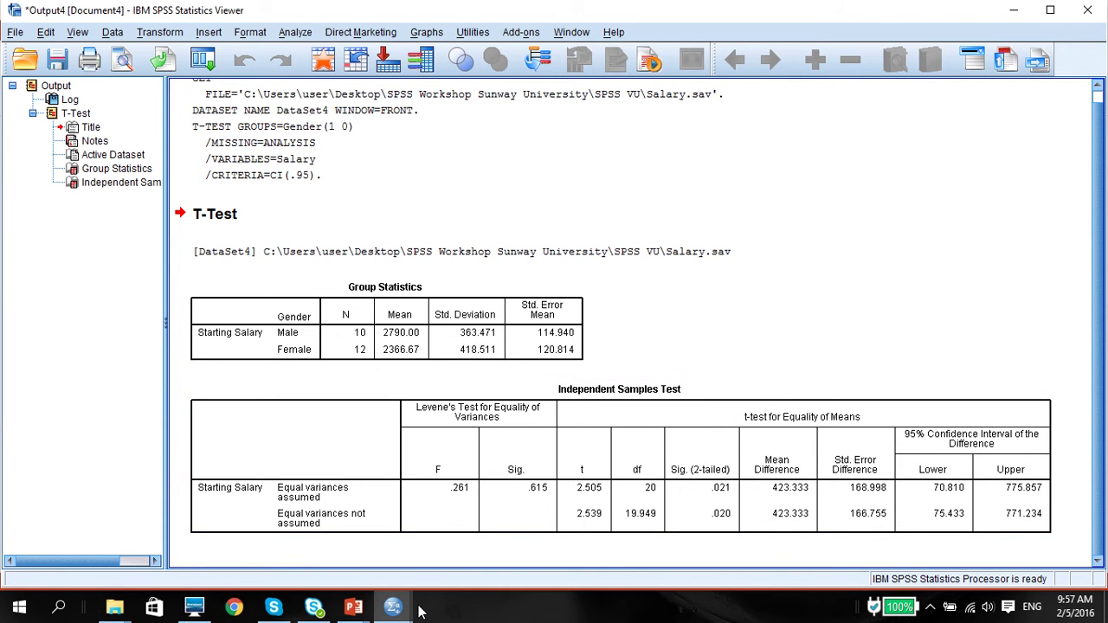
End the assumption bullet with ';' and add the bullet 'Results- Variances are assumed equal ( F'.
mouse_move(405, 610)
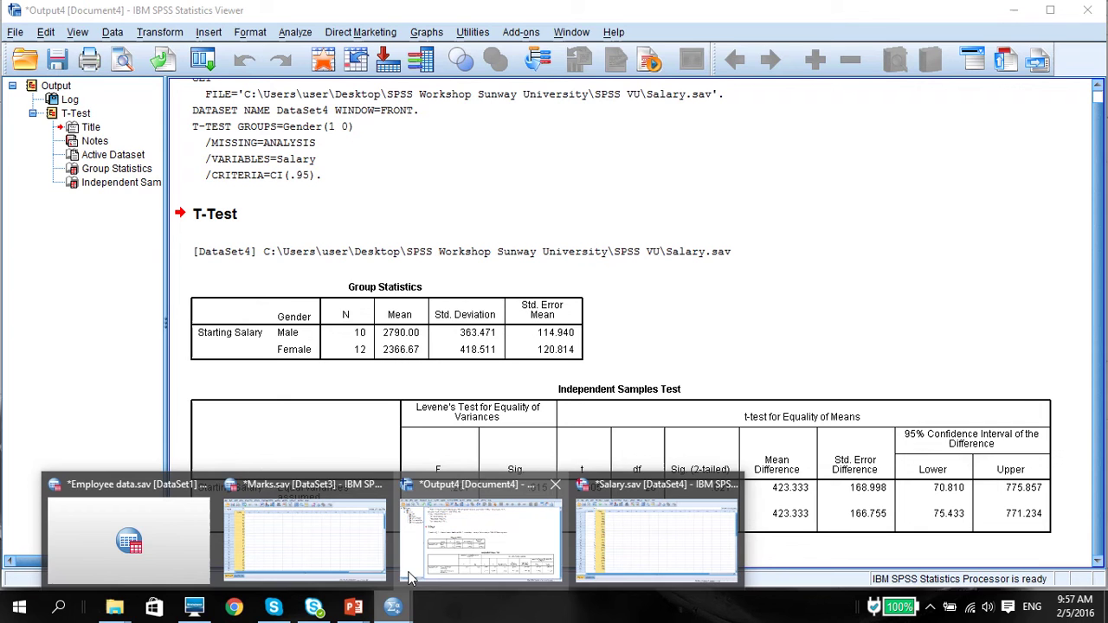
mouse_move(353, 606)
click(558, 558)
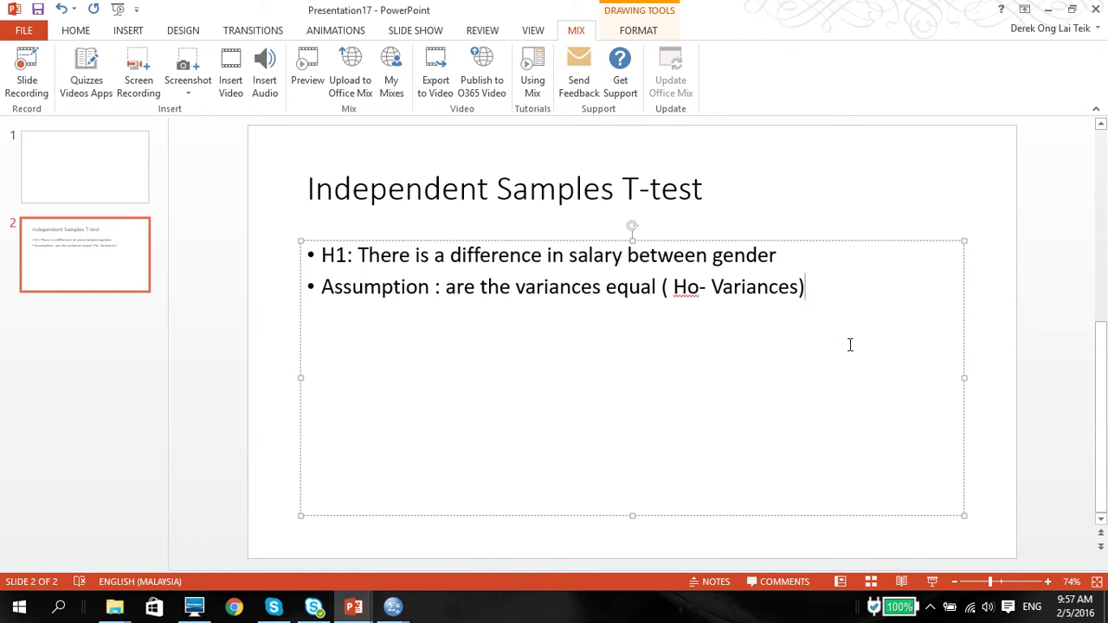
text(;)
key(Return)
text(Resuklt)
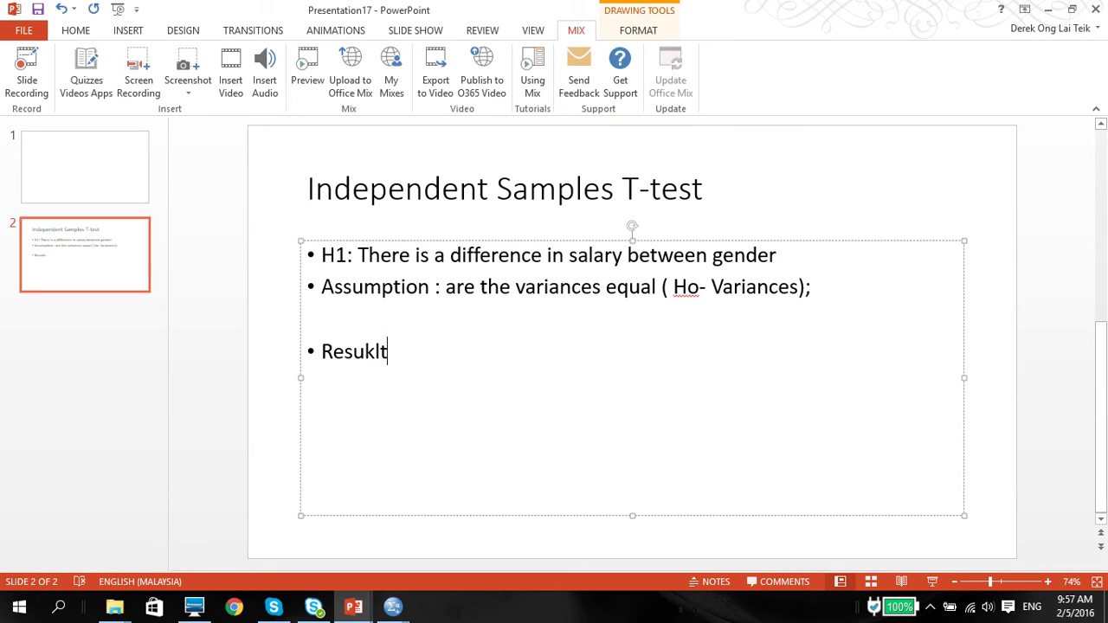
key(BackSpace)
key(BackSpace)
key(BackSpace)
text(lts- Variance)
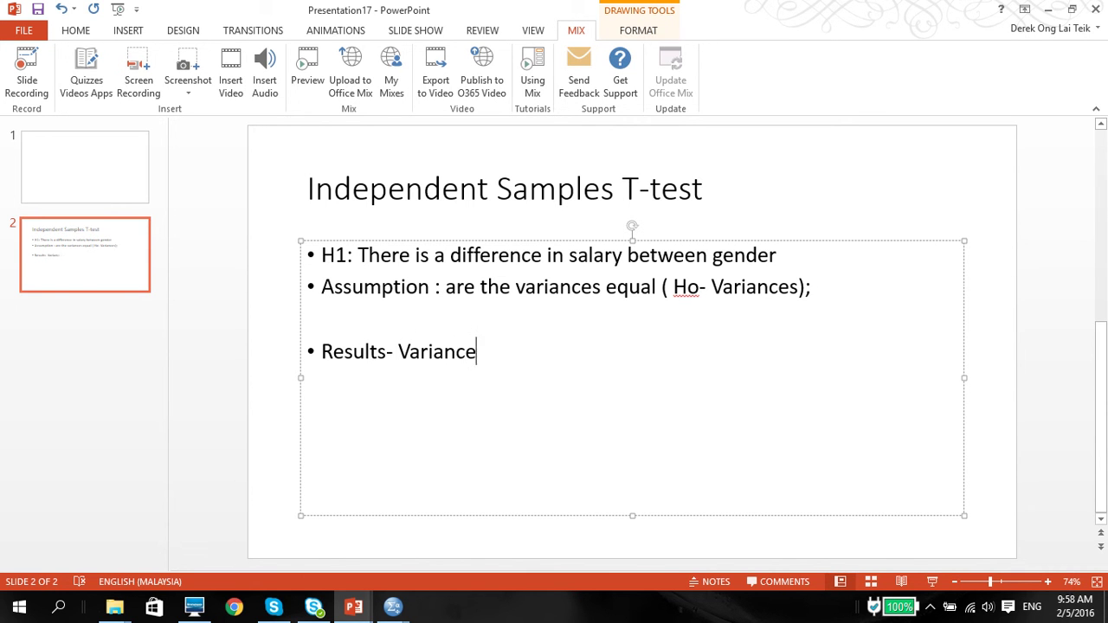
text(s are assum)
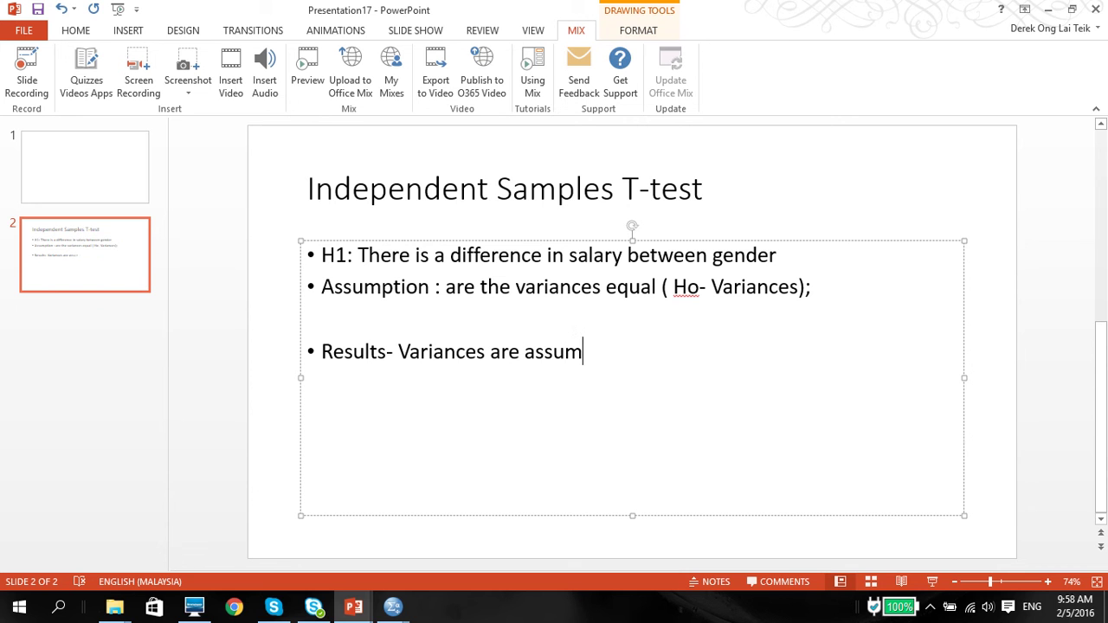
text(ed equal)
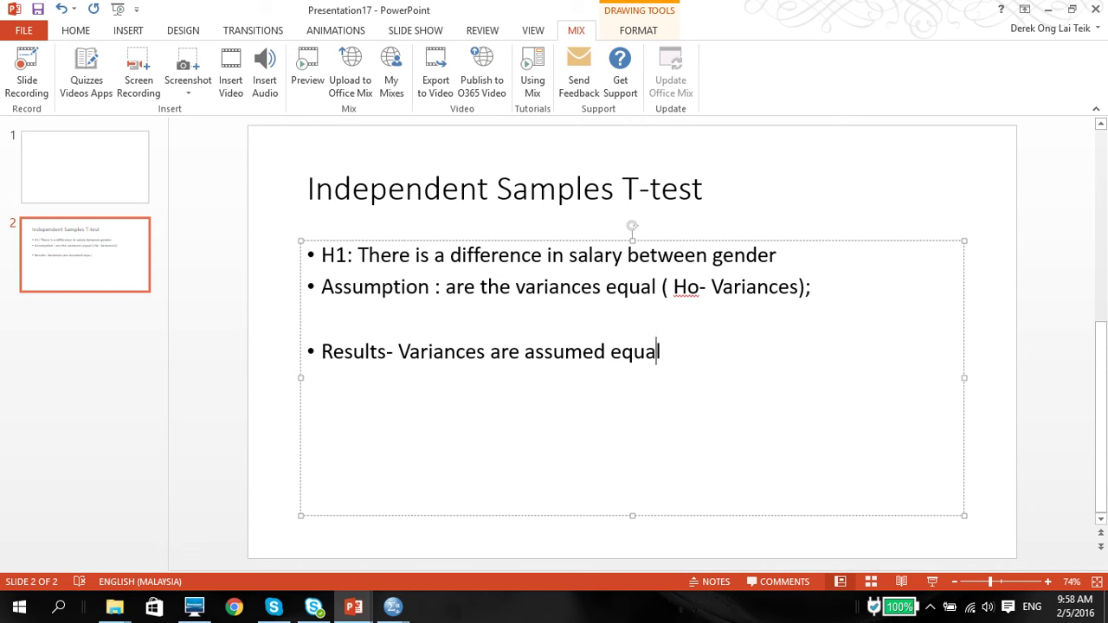
text( ( F)
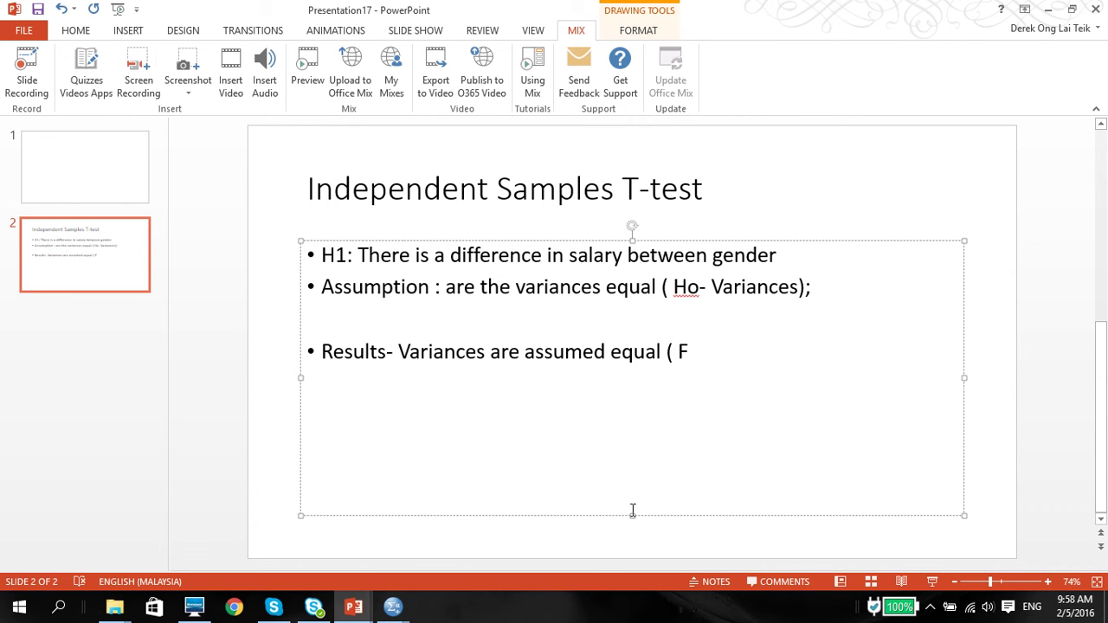
Check Levene's F of .261 in Output4's Independent Samples Test table, then return to the slide.
mouse_move(393, 606)
mouse_move(593, 561)
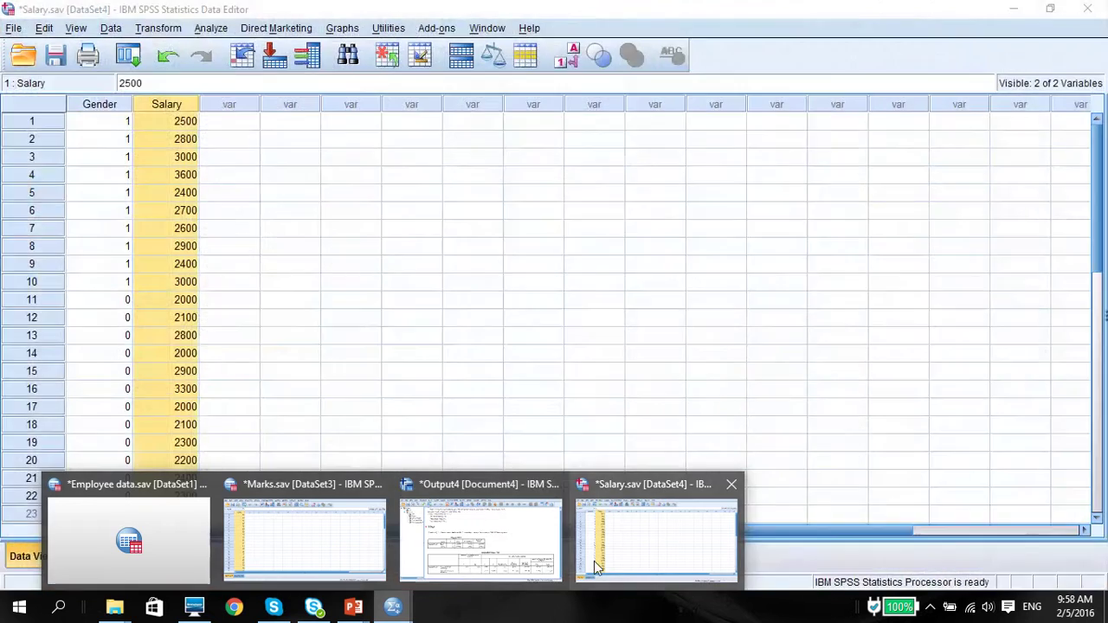
click(455, 562)
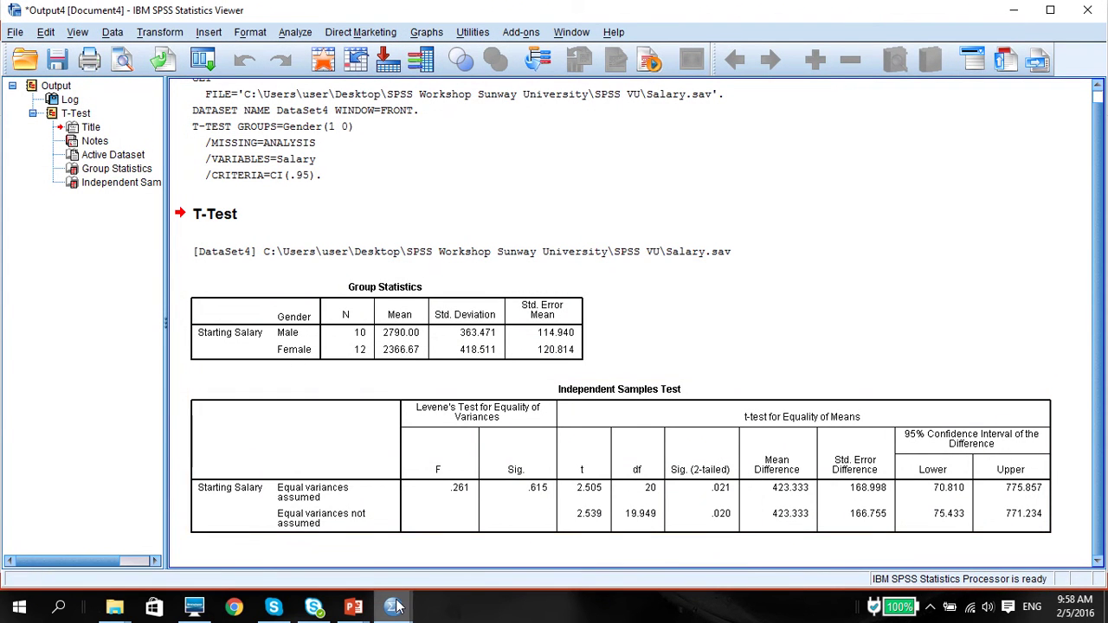
mouse_move(397, 606)
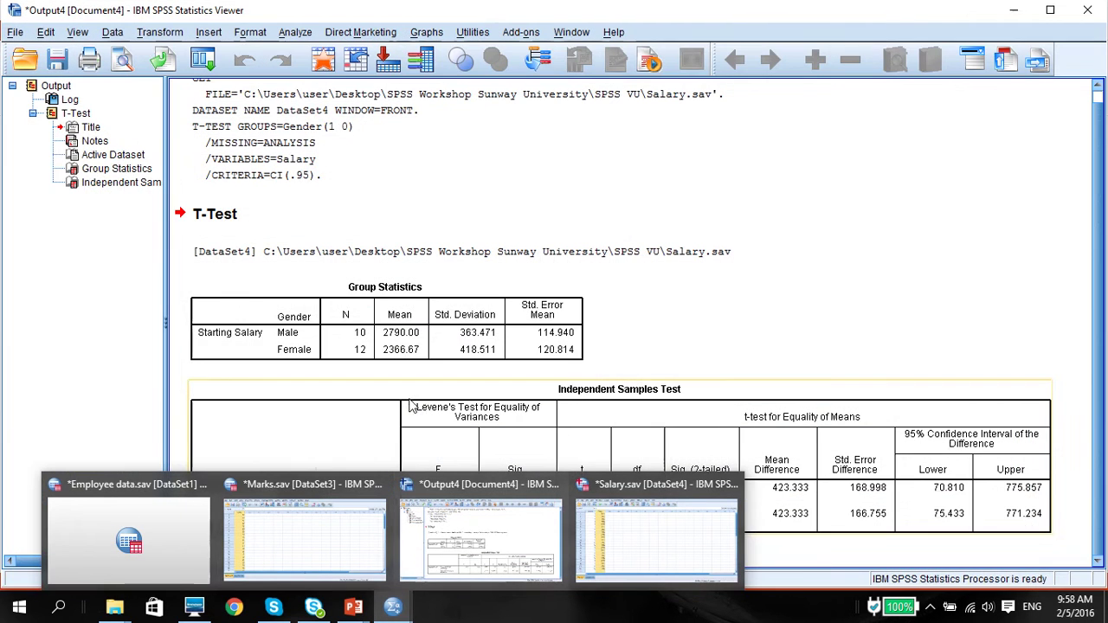
click(389, 445)
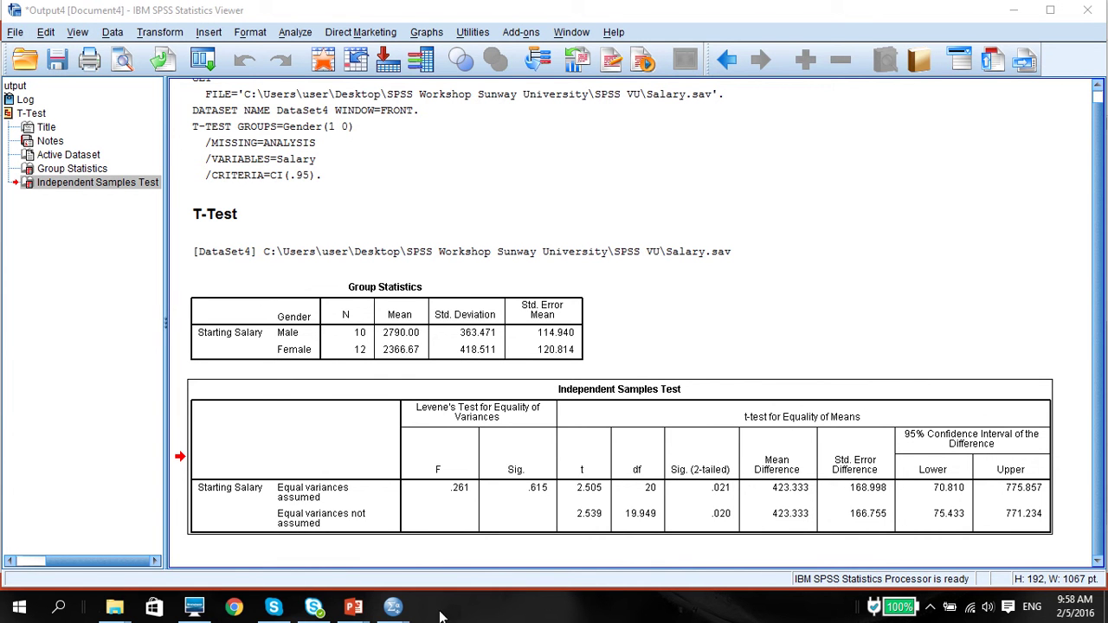
mouse_move(353, 609)
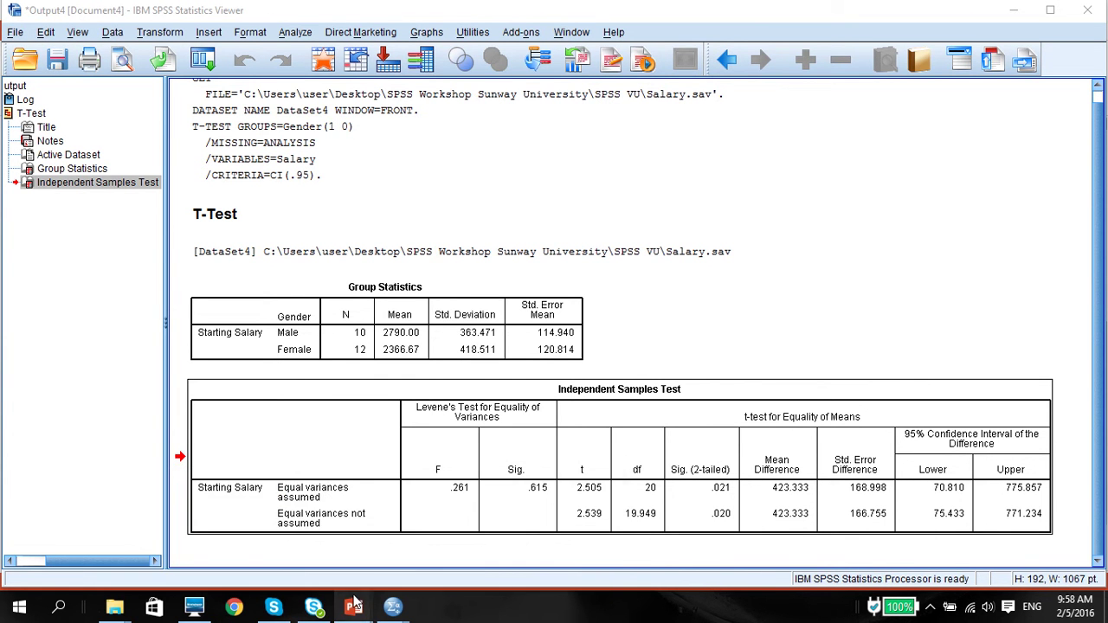
click(507, 548)
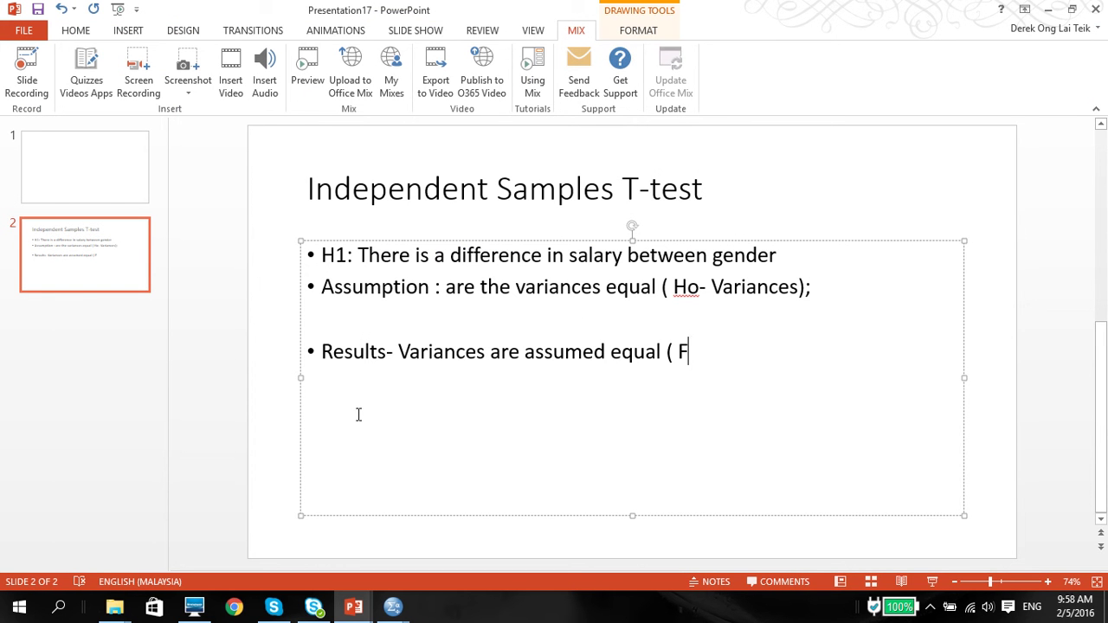
Add Levene's result '= 0.261; p>0.05) ;' after F in the Results bullet.
text(,)
key(BackSpace)
key(BackSpace)
text(= 0.)
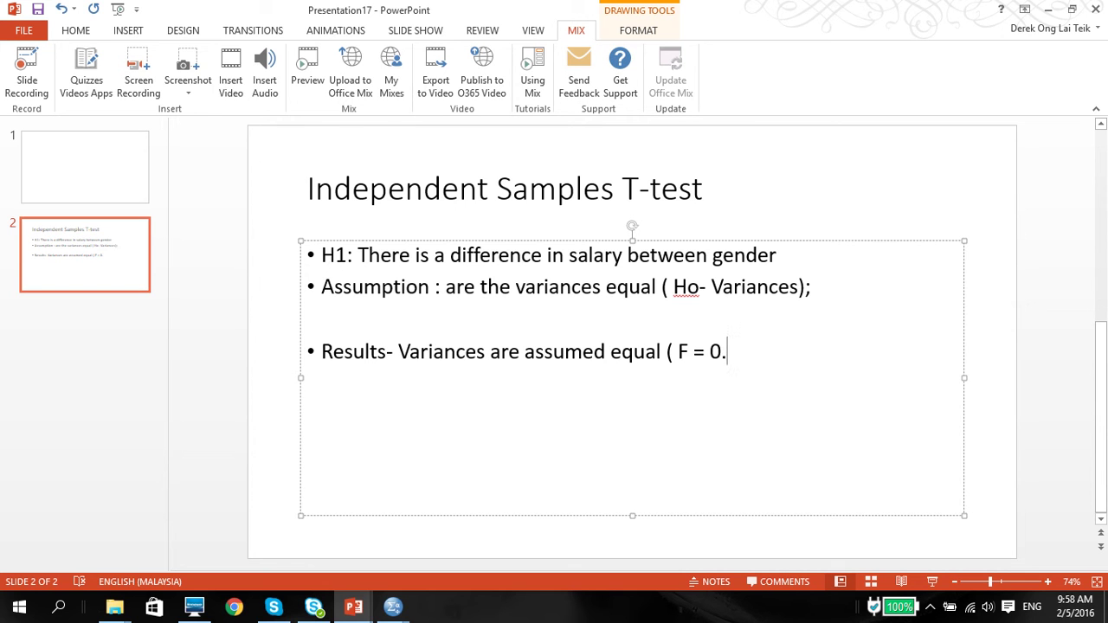
text(261))
key(BackSpace)
text(; p>)
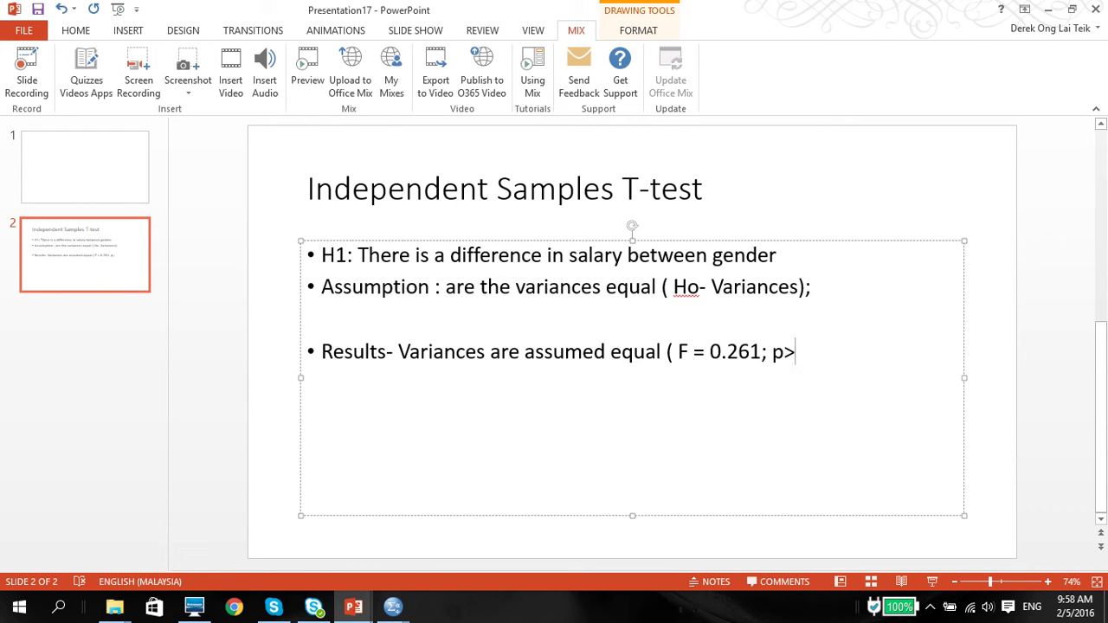
text(0.05)
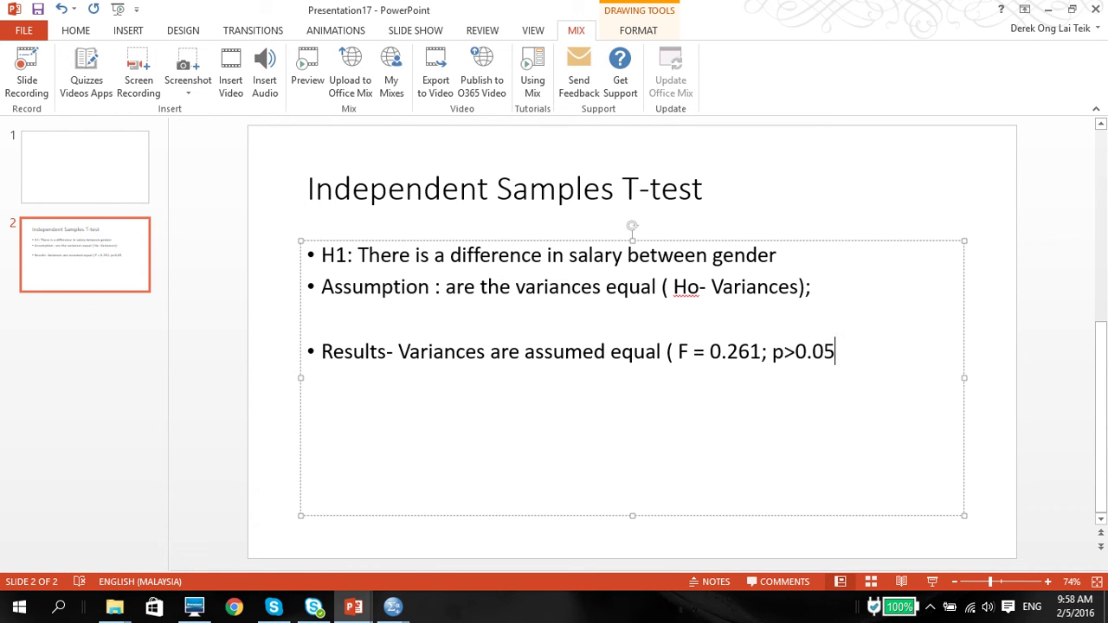
text() ;)
Check the SPSS Independent Samples Test table (t 2.505, df 20), then return to Presentation17.
click(394, 610)
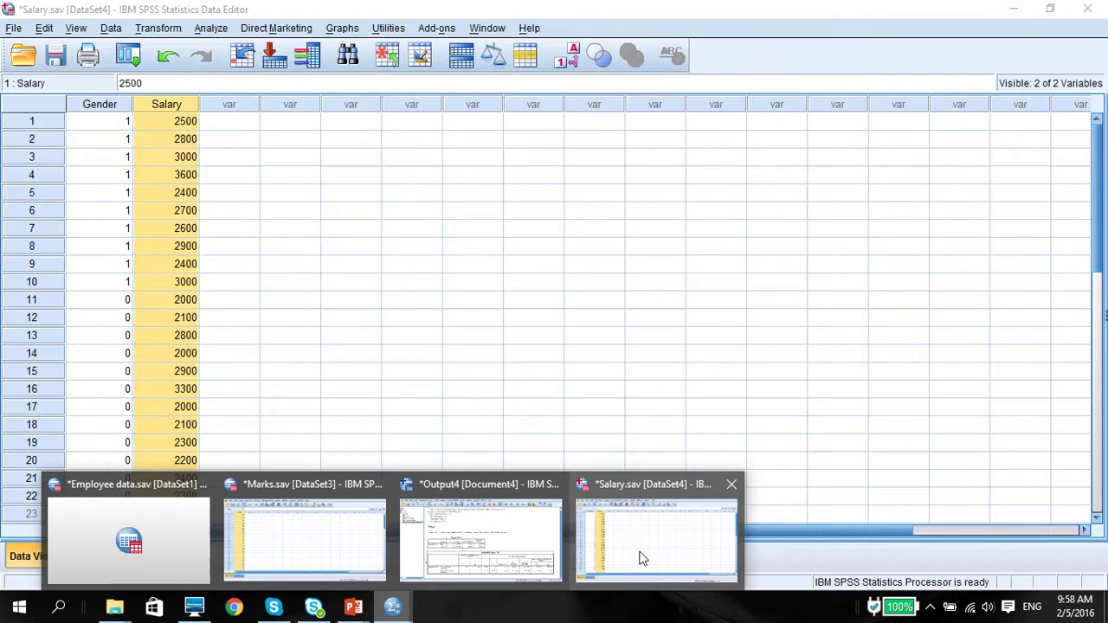
mouse_move(474, 547)
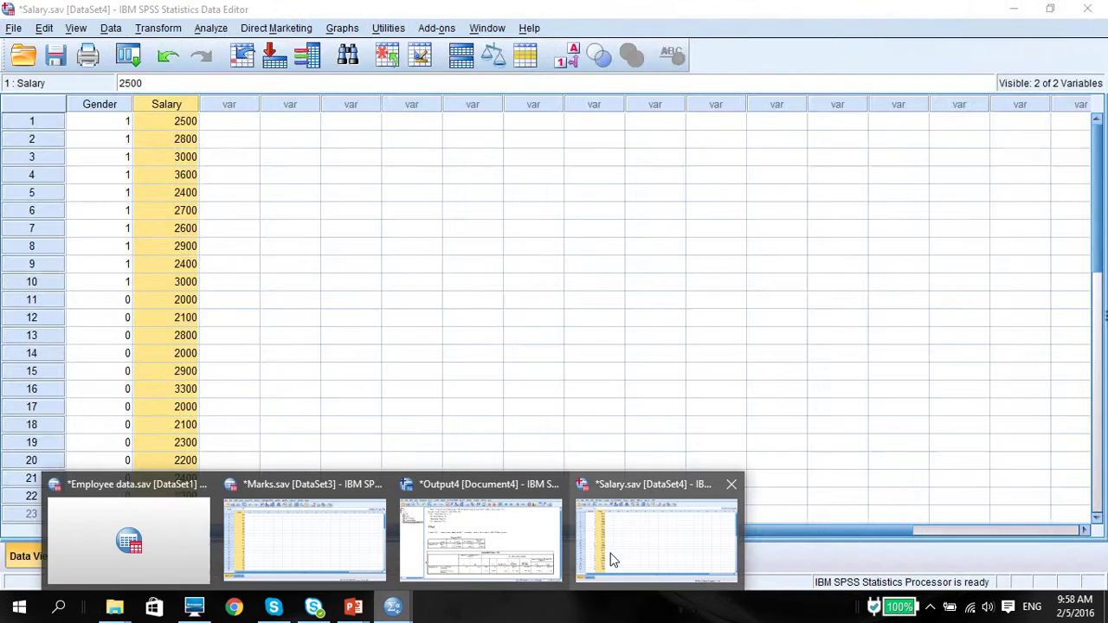
mouse_move(405, 571)
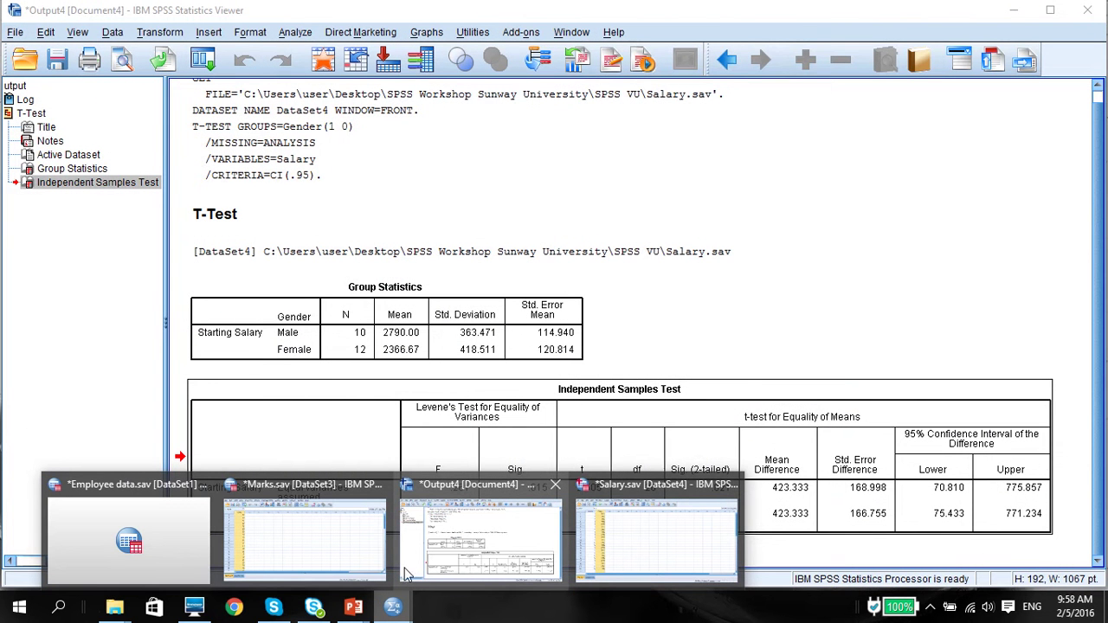
click(456, 561)
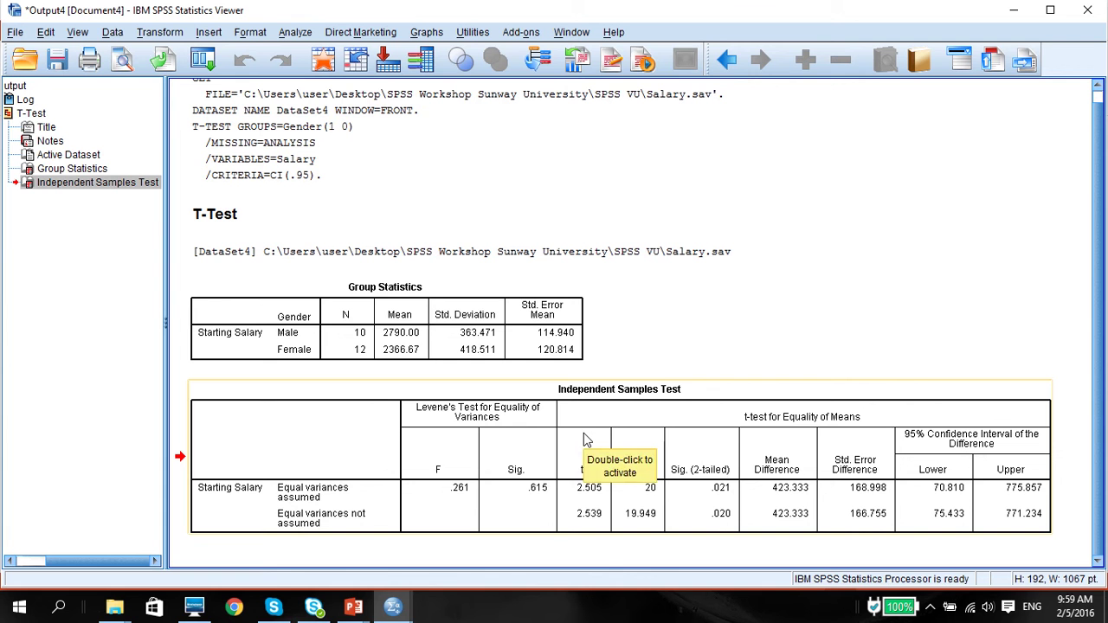
mouse_move(353, 605)
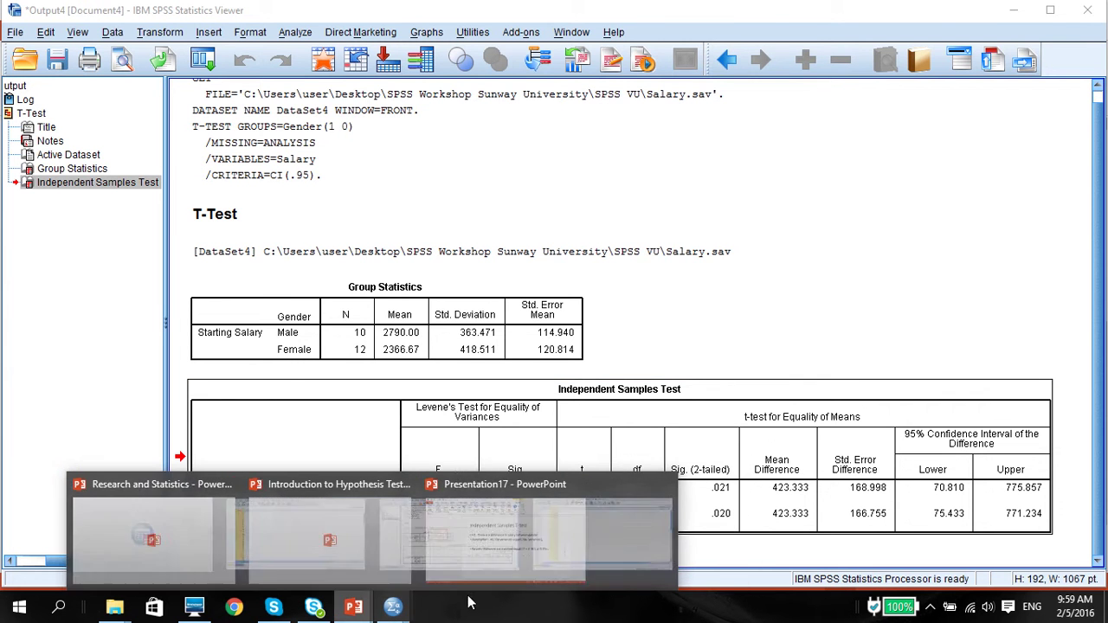
click(532, 577)
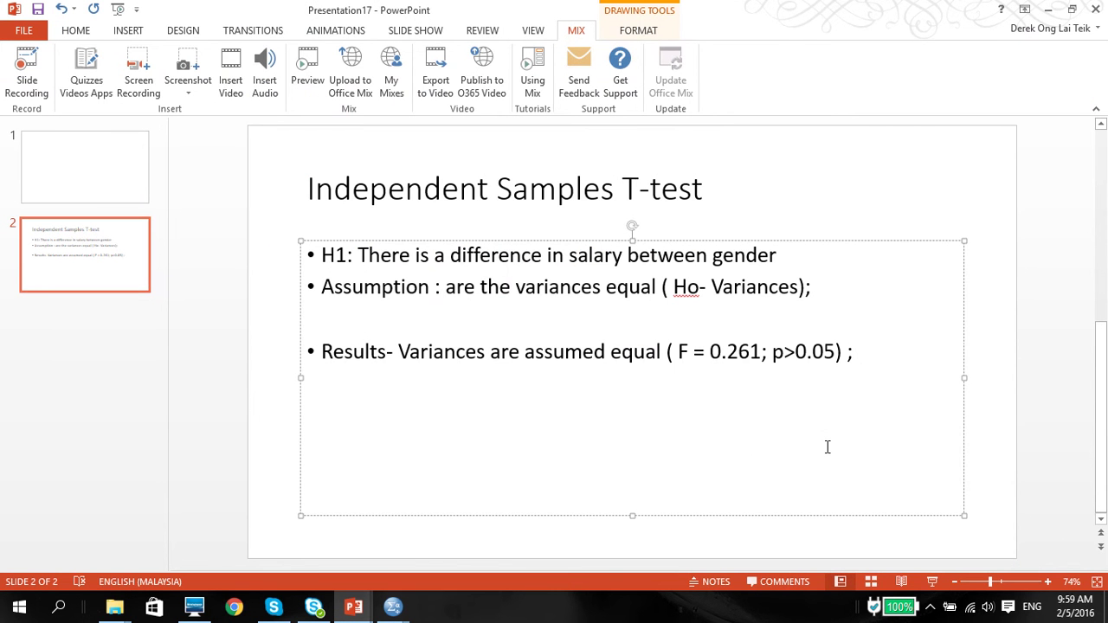
Add 'The salary between gender is significantly different ( t20' to the Results bullet, selecting the 20.
text(The salrar)
key(BackSpace)
key(BackSpace)
key(BackSpace)
key(BackSpace)
text(lary between gender is)
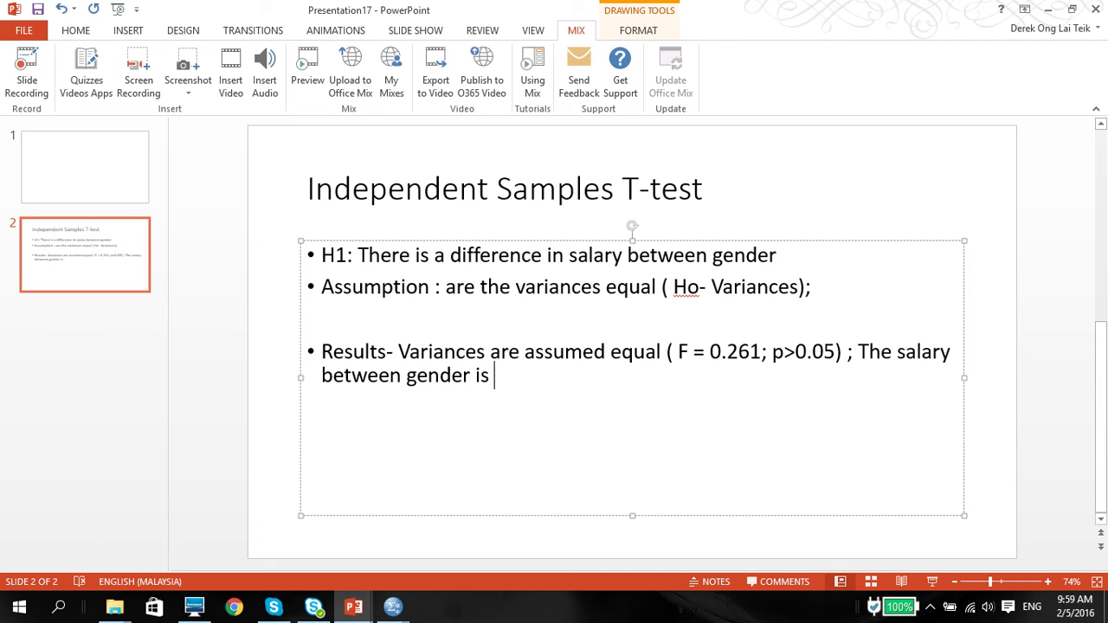
text( signific)
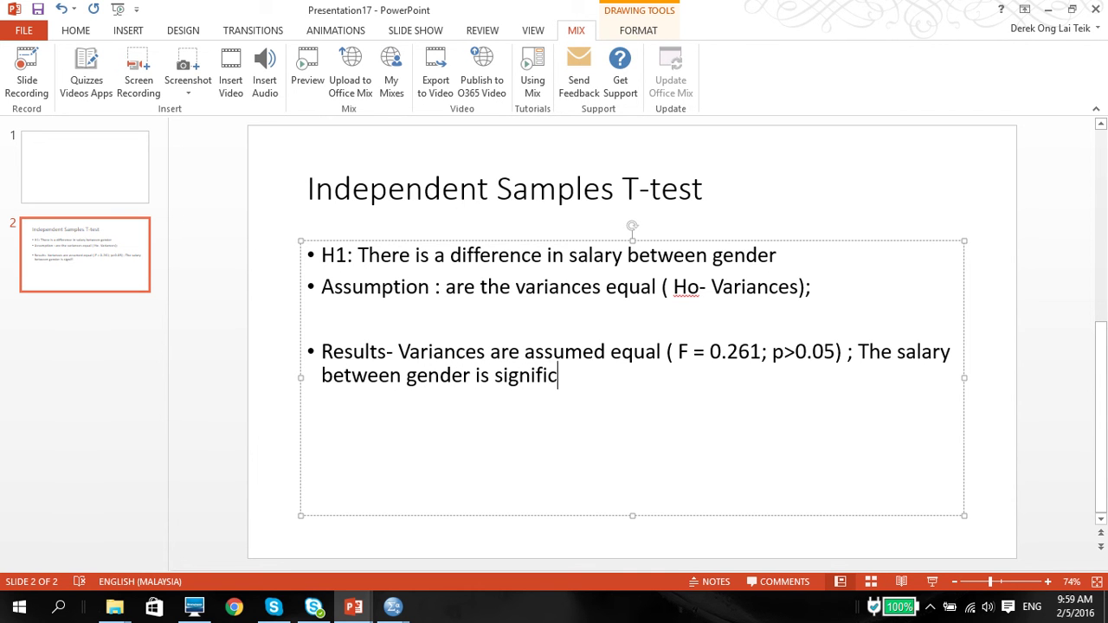
text(antly differ)
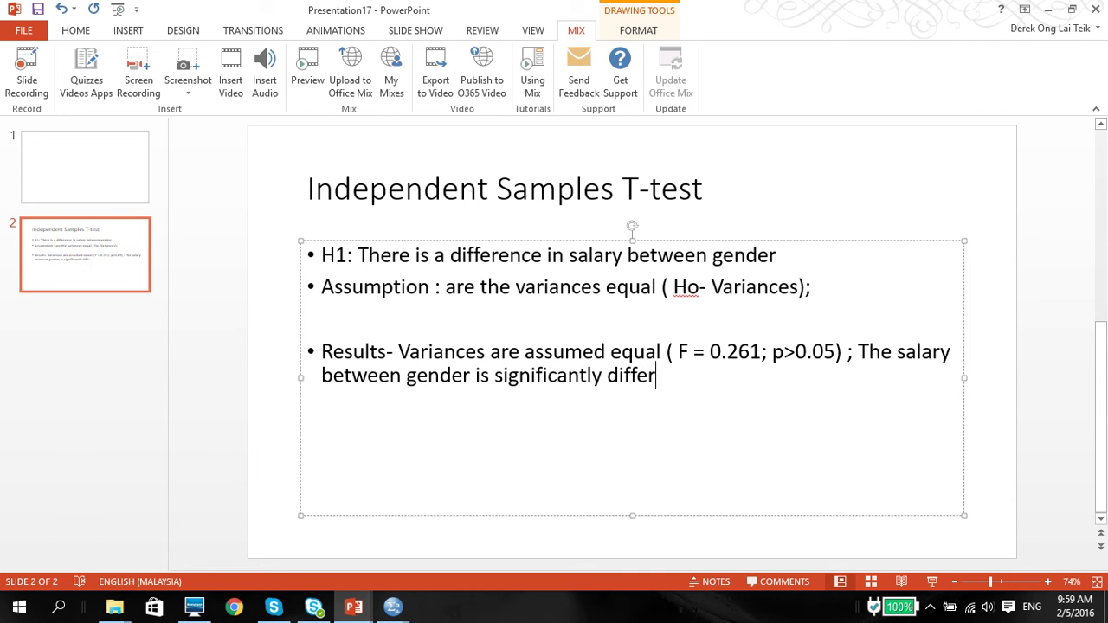
text(ent ( t20)
key(shift+Left)
key(shift+Left)
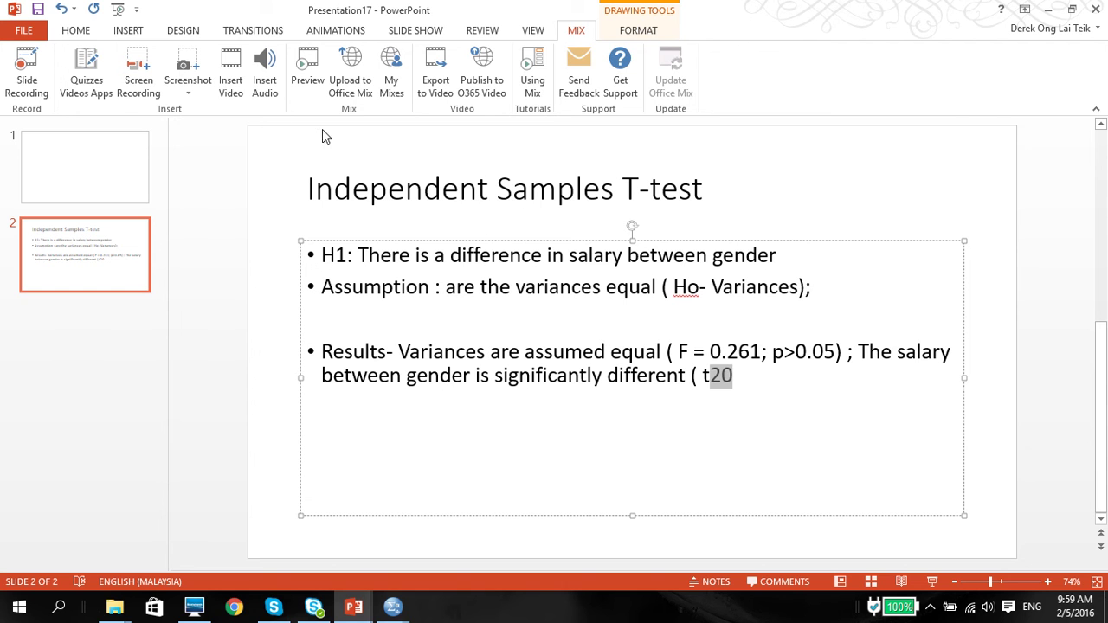
Set the selected t20 text to font size 24.
click(89, 36)
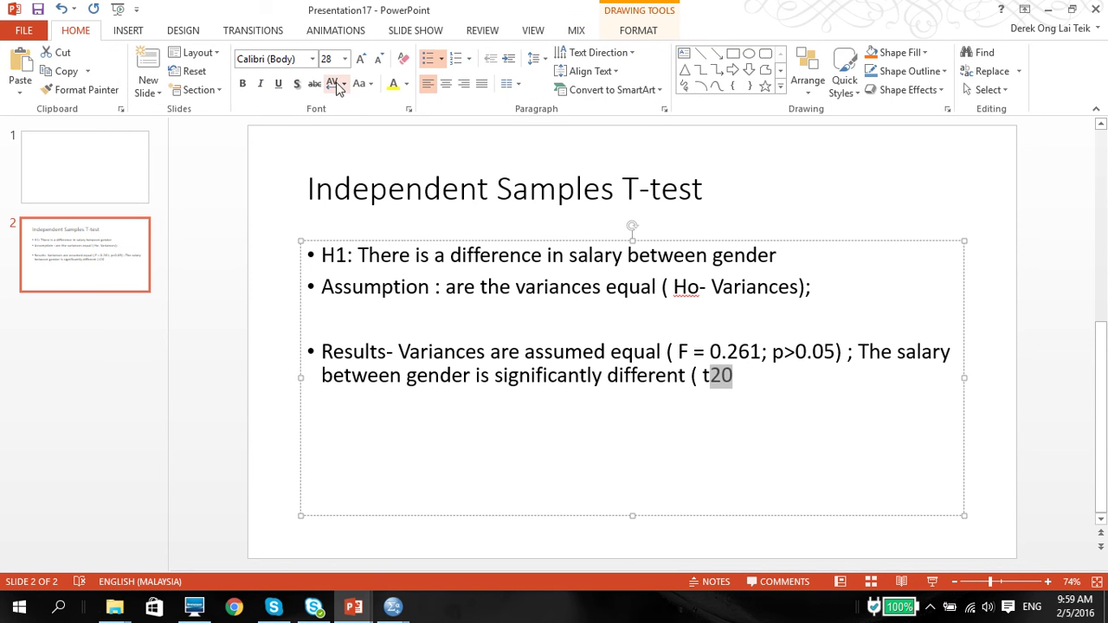
click(367, 85)
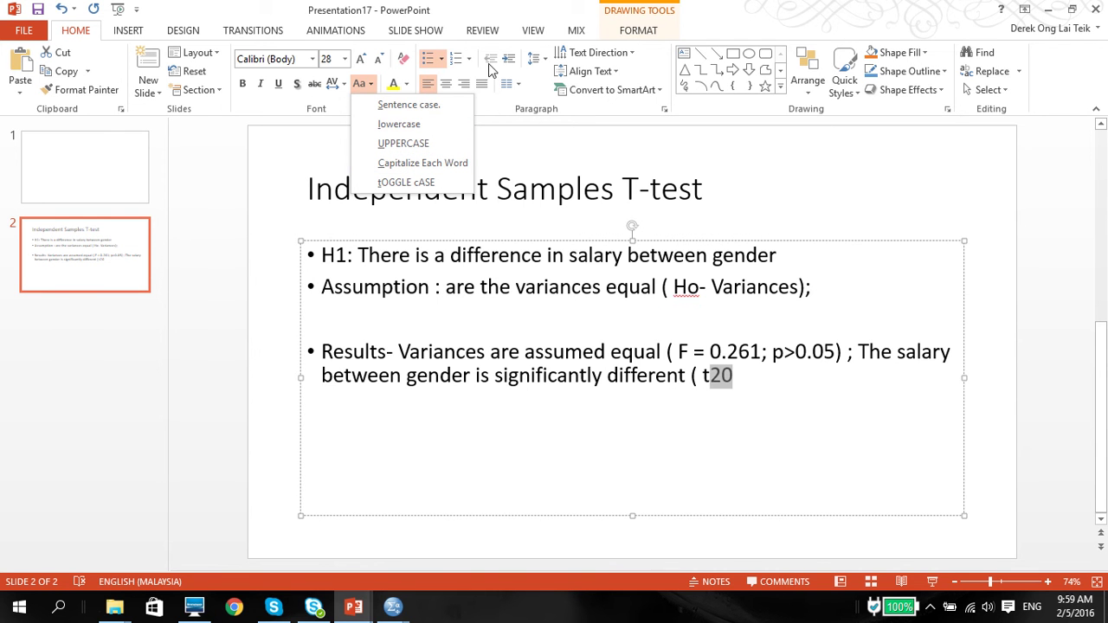
click(379, 60)
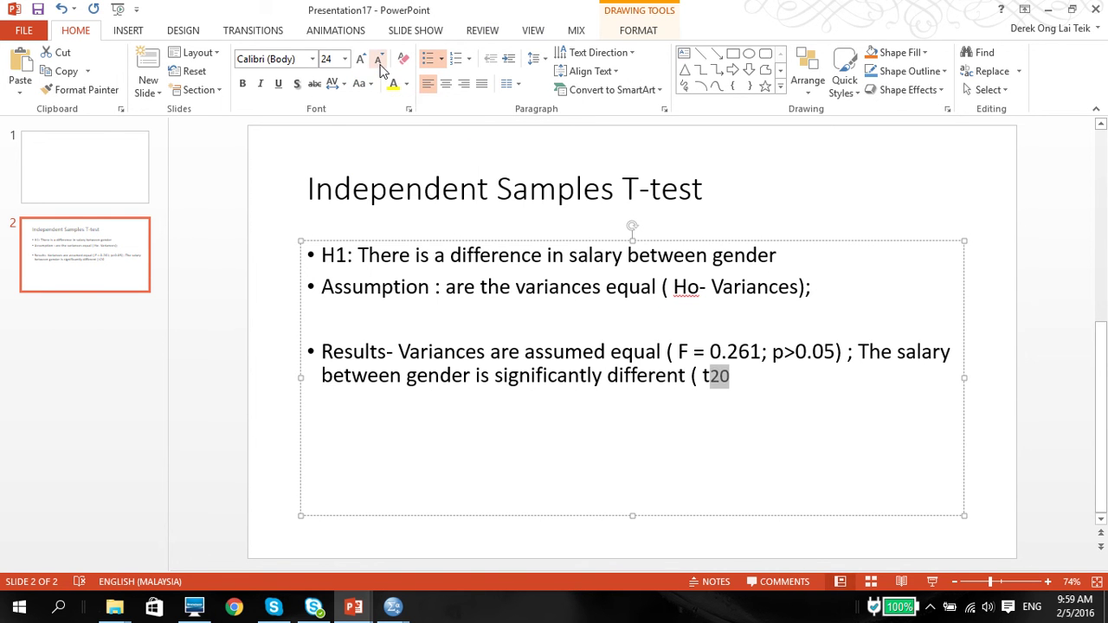
Select just the 20 that follows t in the Results bullet.
click(711, 376)
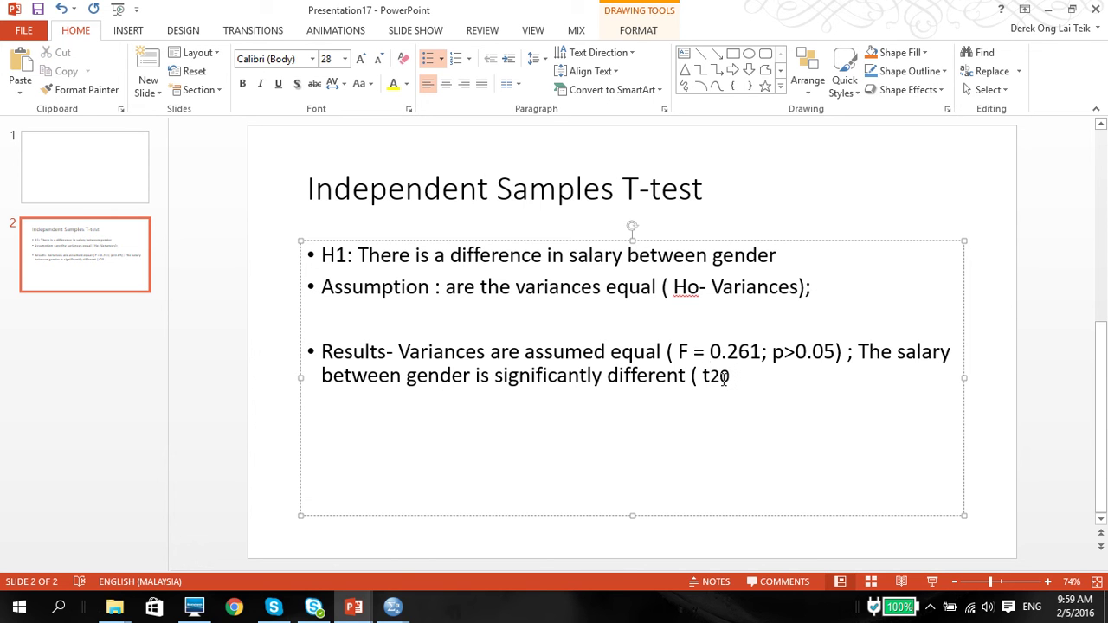
double_click(720, 375)
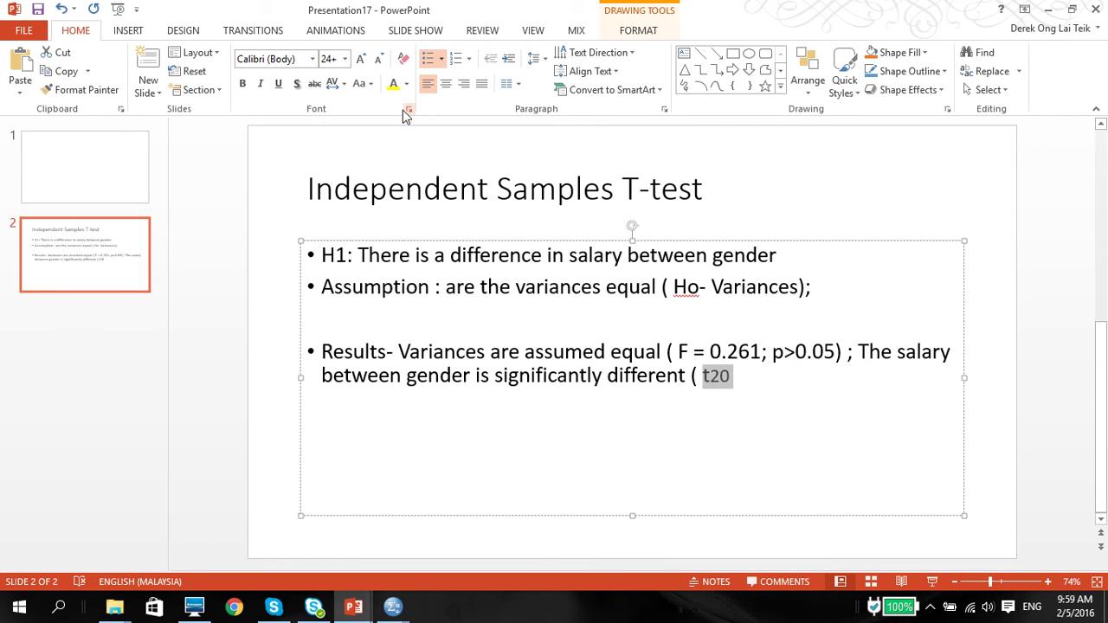
click(708, 383)
mouse_move(703, 377)
mouse_down()
mouse_move(733, 390)
mouse_move(717, 381)
mouse_up()
click(727, 384)
click(730, 389)
double_click(726, 379)
click(717, 378)
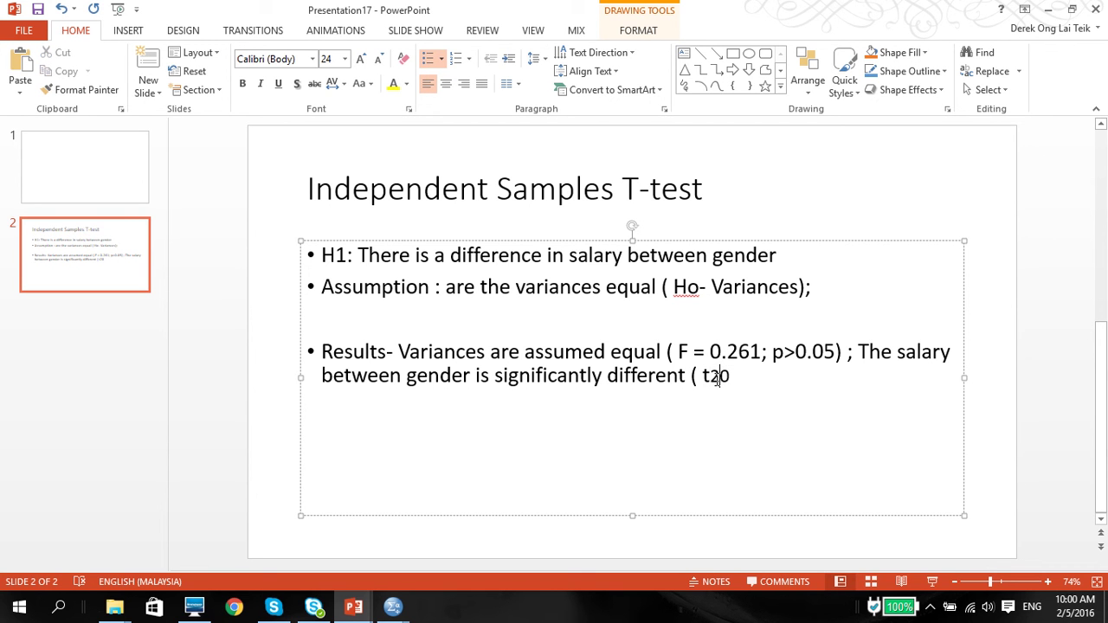
click(711, 379)
key(shift+End)
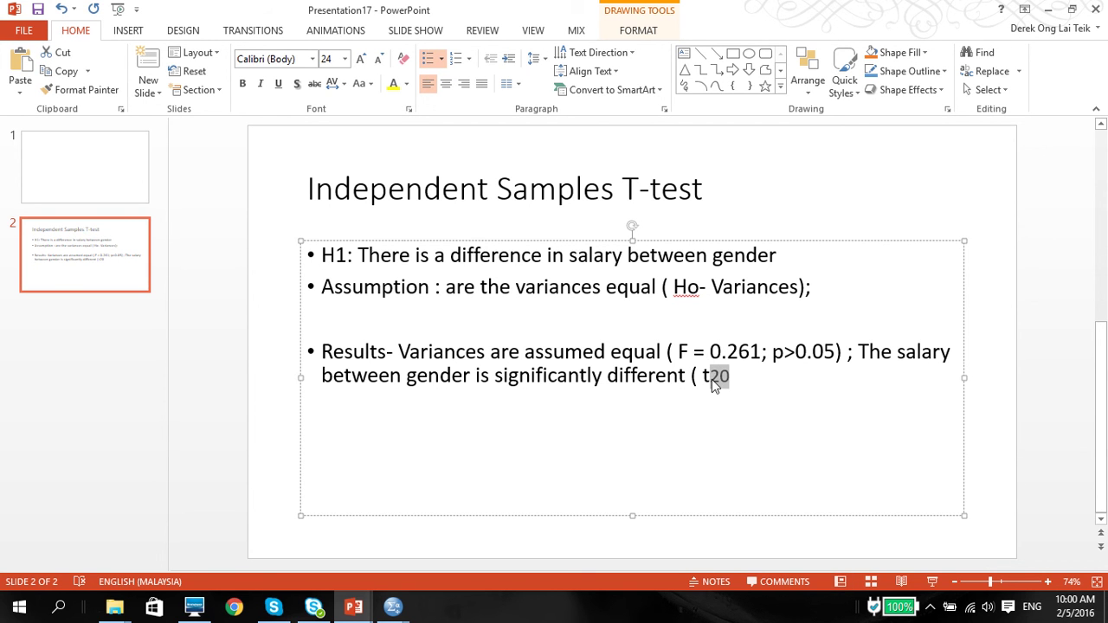
Make the selected 20 subscript in the Font dialog so it reads t₂₀.
click(409, 109)
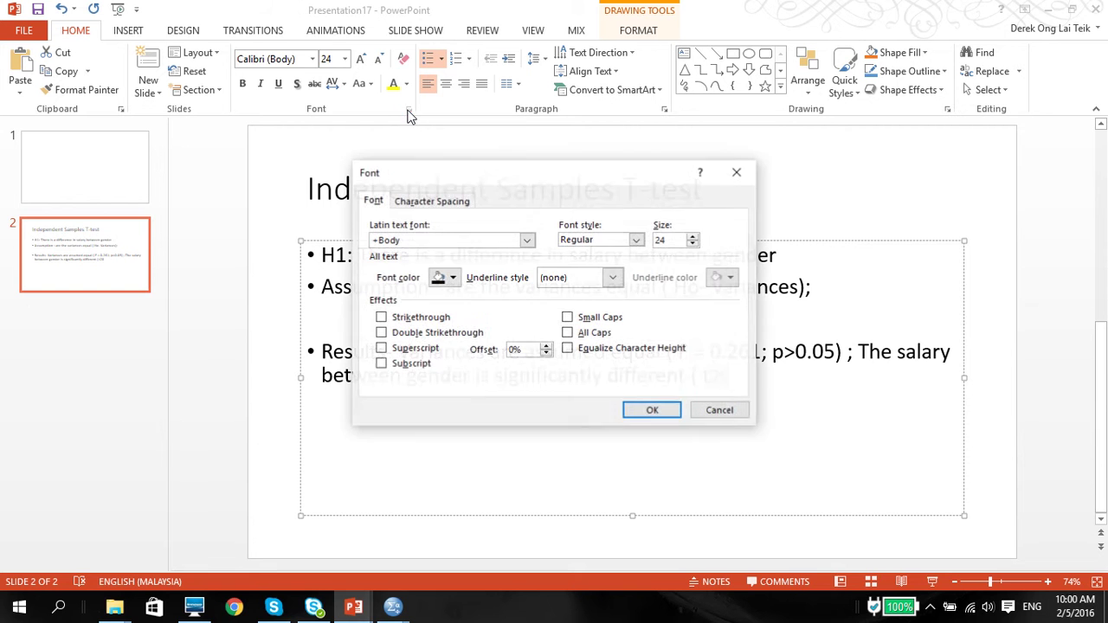
click(381, 364)
click(641, 416)
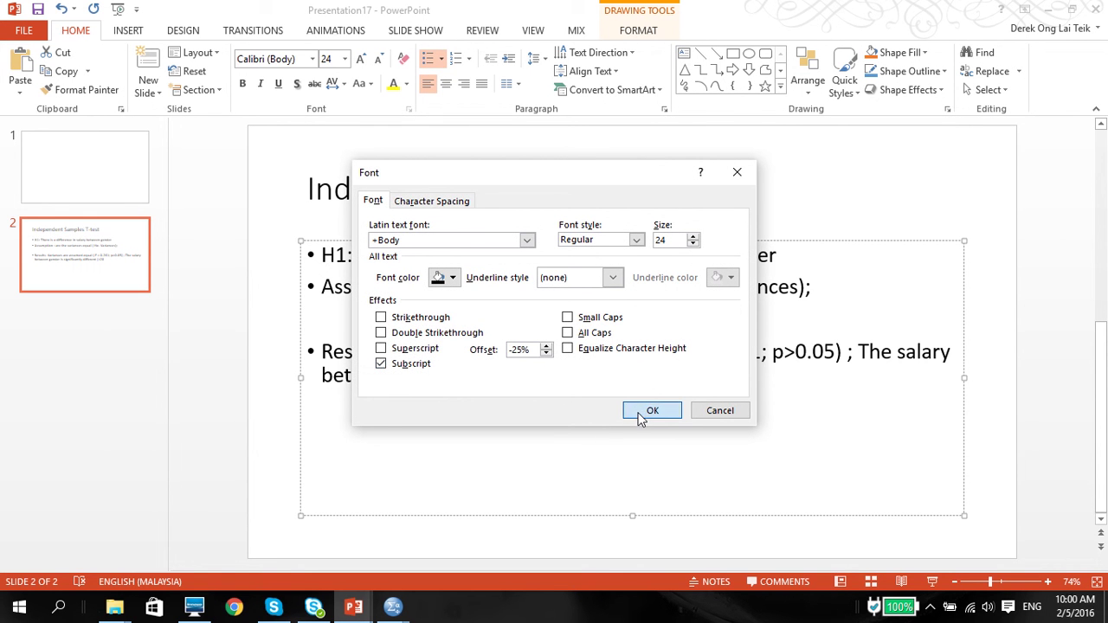
click(738, 378)
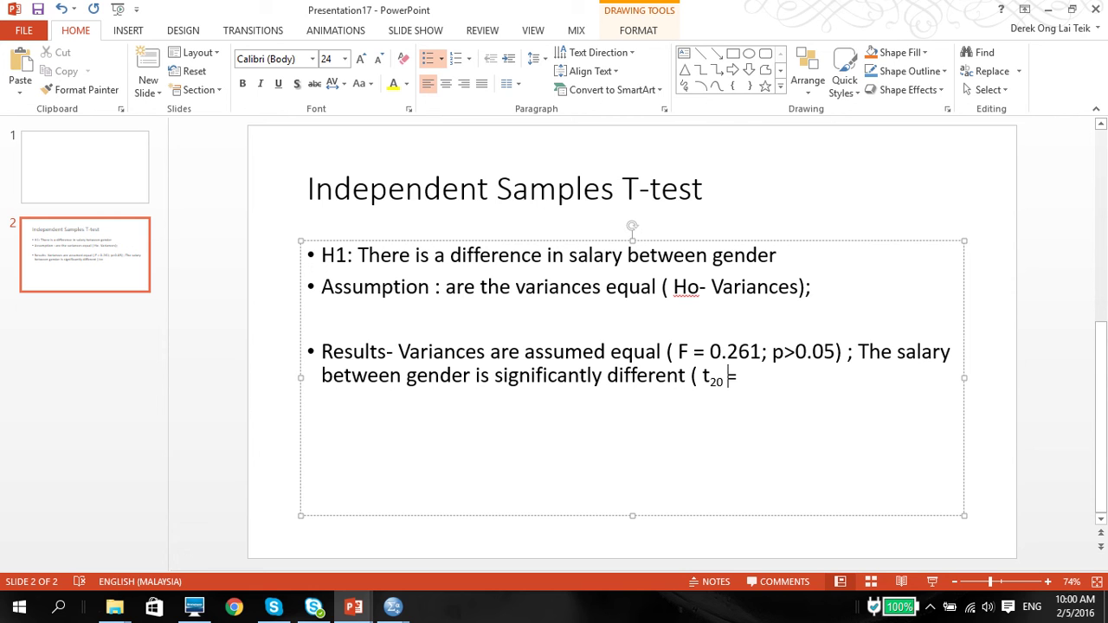
Confirm t = 2.505 in the SPSS output and complete the bullet as 't₂₀ =2.505' p<0.05)'.
text(=)
mouse_move(393, 606)
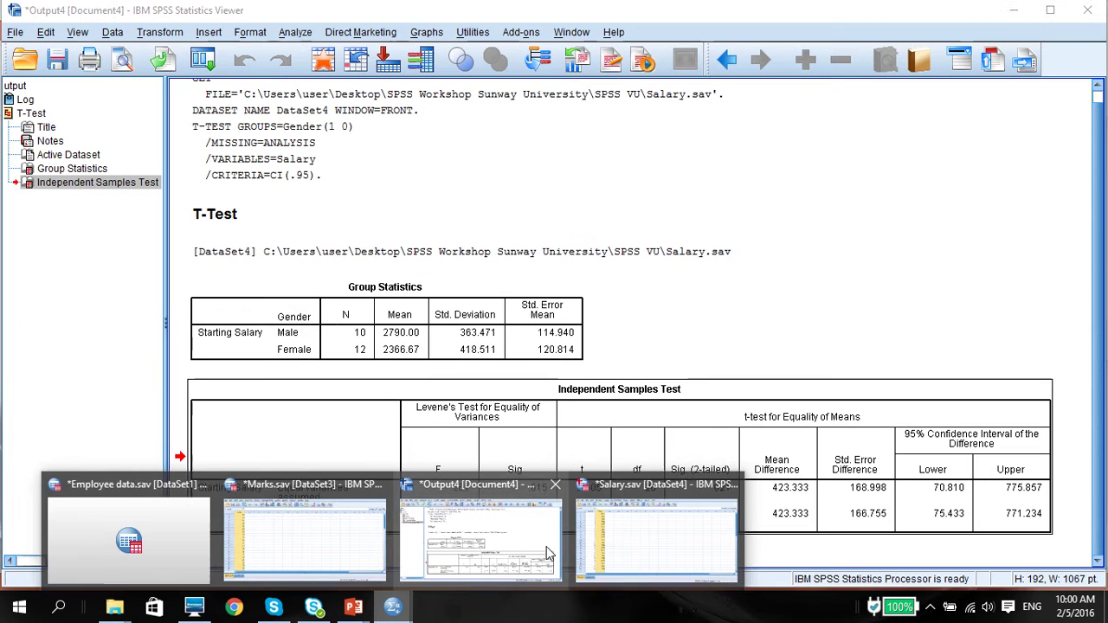
click(547, 554)
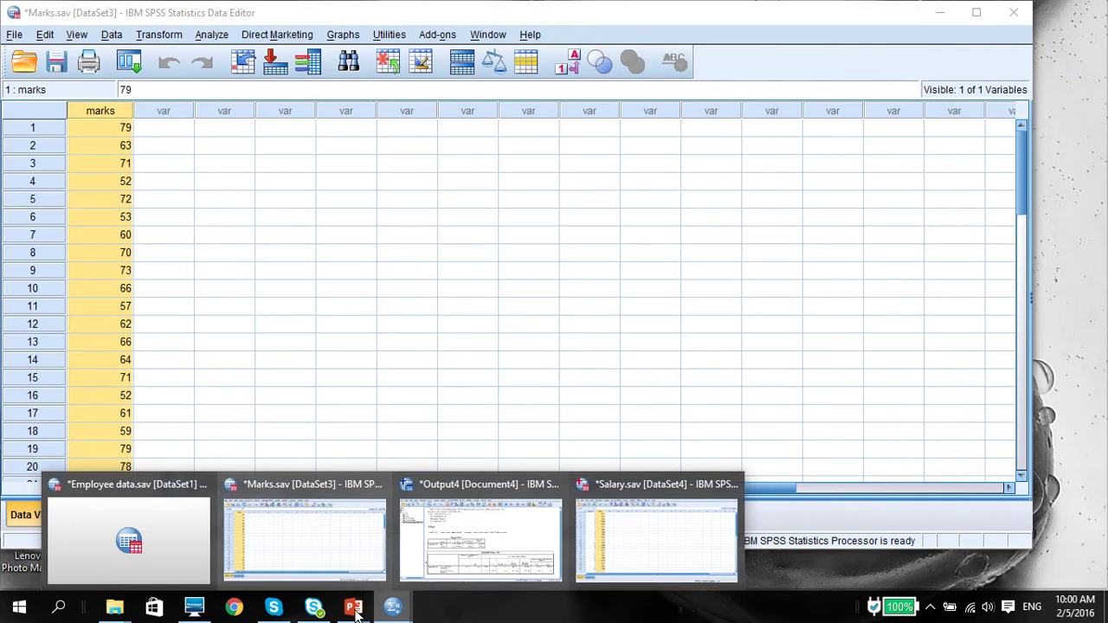
mouse_move(354, 605)
click(491, 569)
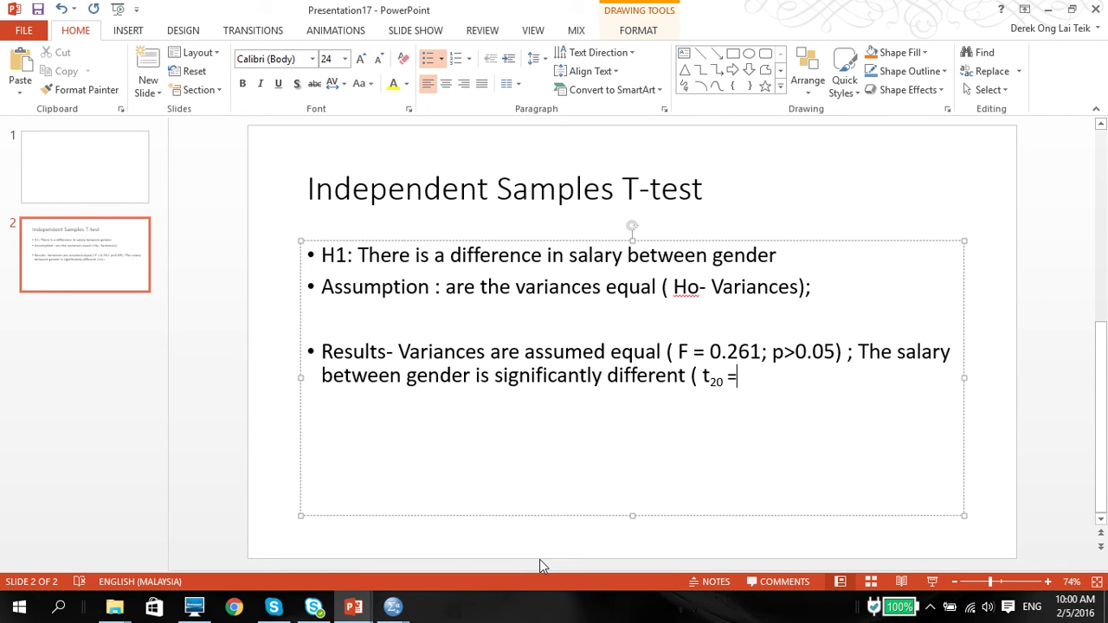
text(05)
text(' p<0.05)
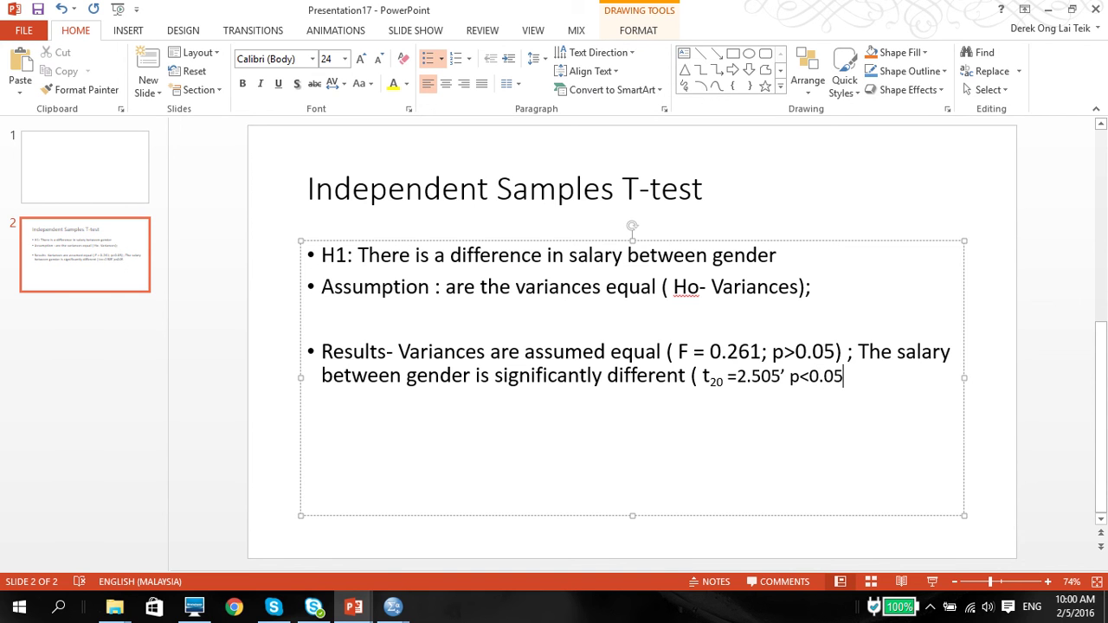
text())
click(394, 606)
Bring the SPSS Output4 t-test viewer to the front to review the Group Statistics.
click(516, 533)
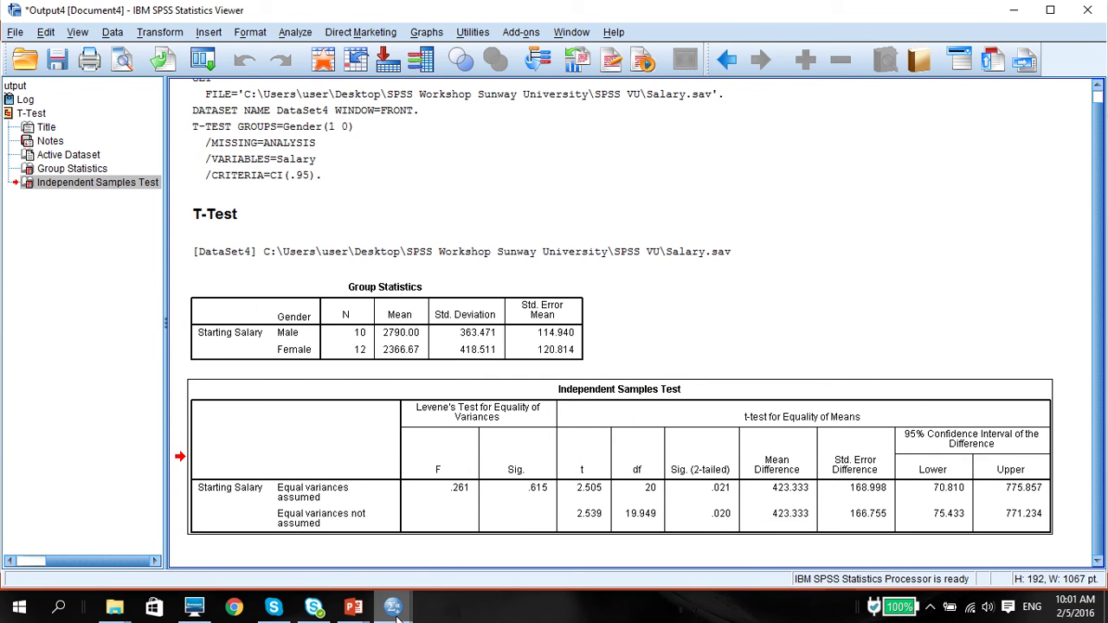
Switch from the SPSS output back to the Presentation17 slide.
mouse_move(394, 606)
mouse_move(353, 606)
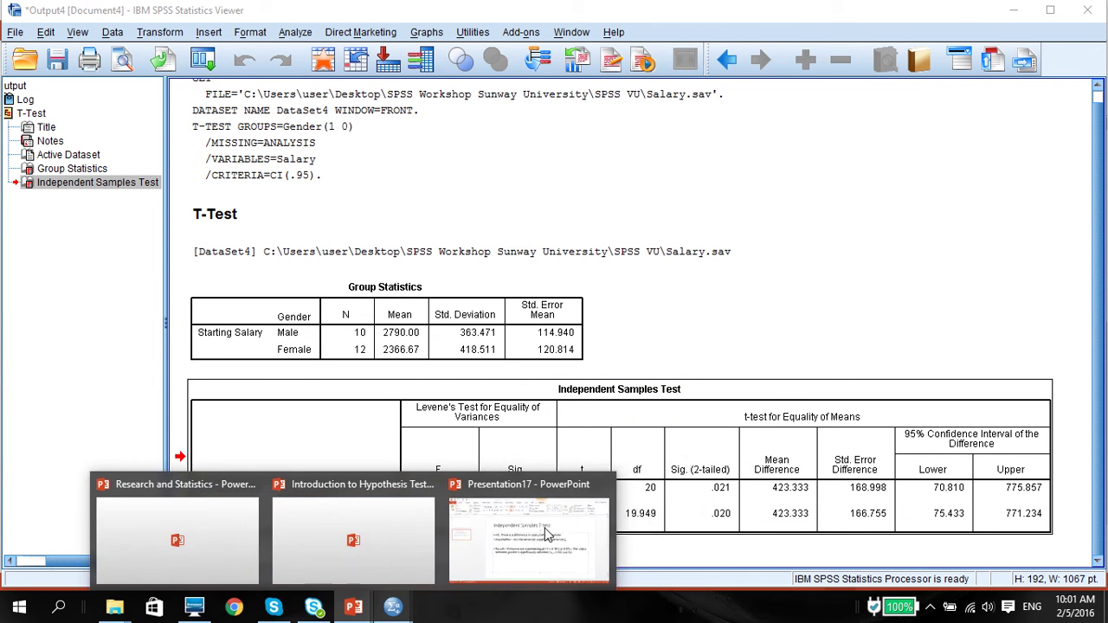
click(509, 528)
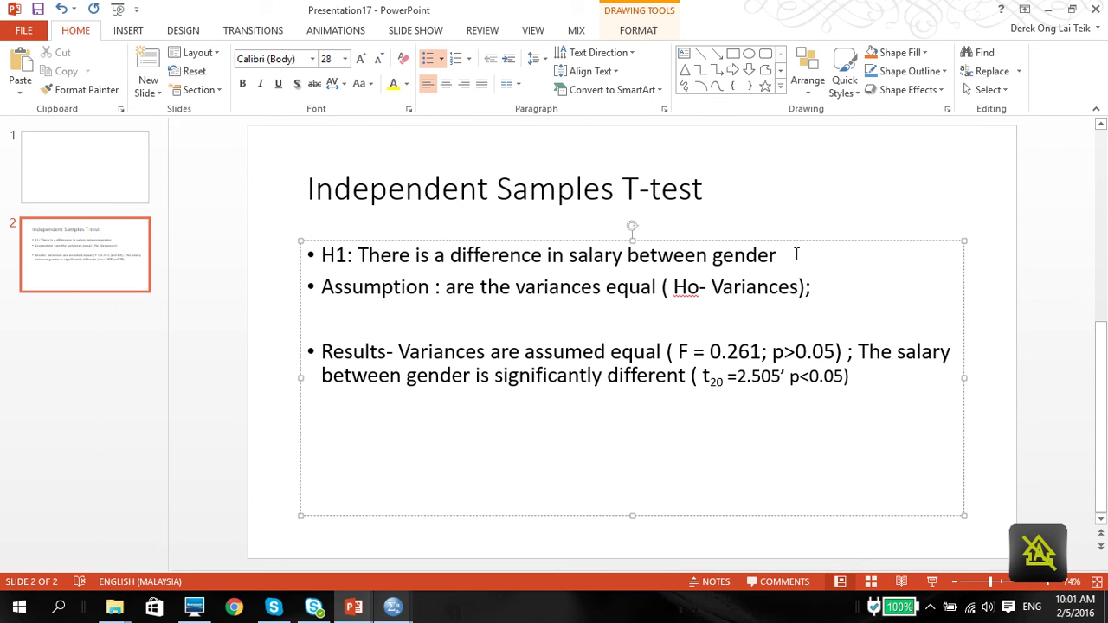
Append '( Mean male (1)- Mean female (0) )' to the H1 bullet, then select the Results sentence.
text(( Mean )
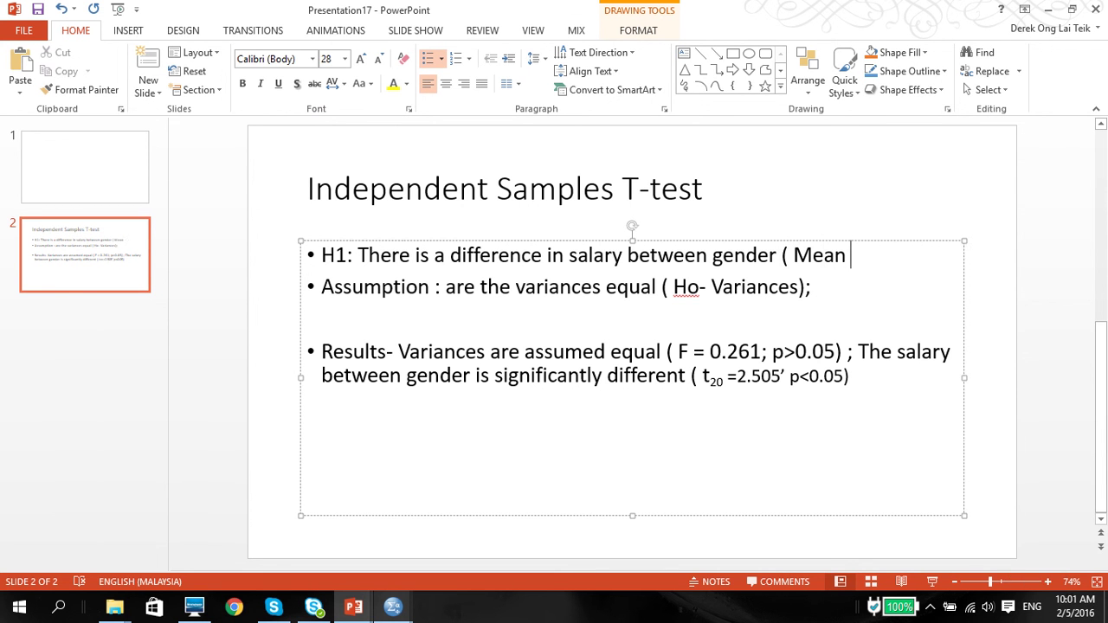
text(male (1)=)
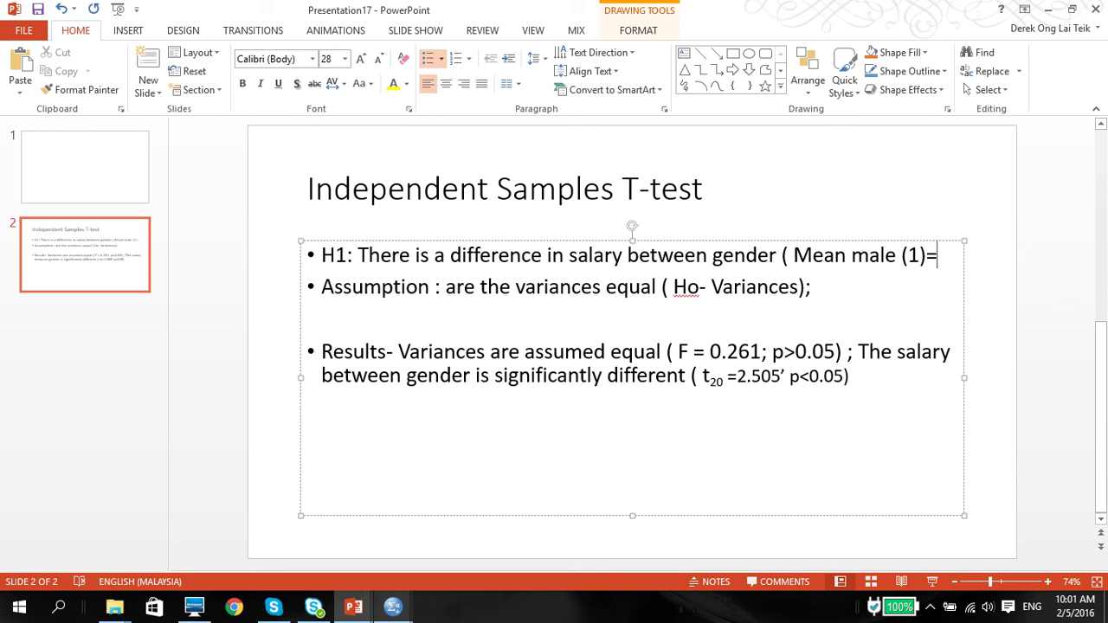
key(BackSpace)
text(- Mean)
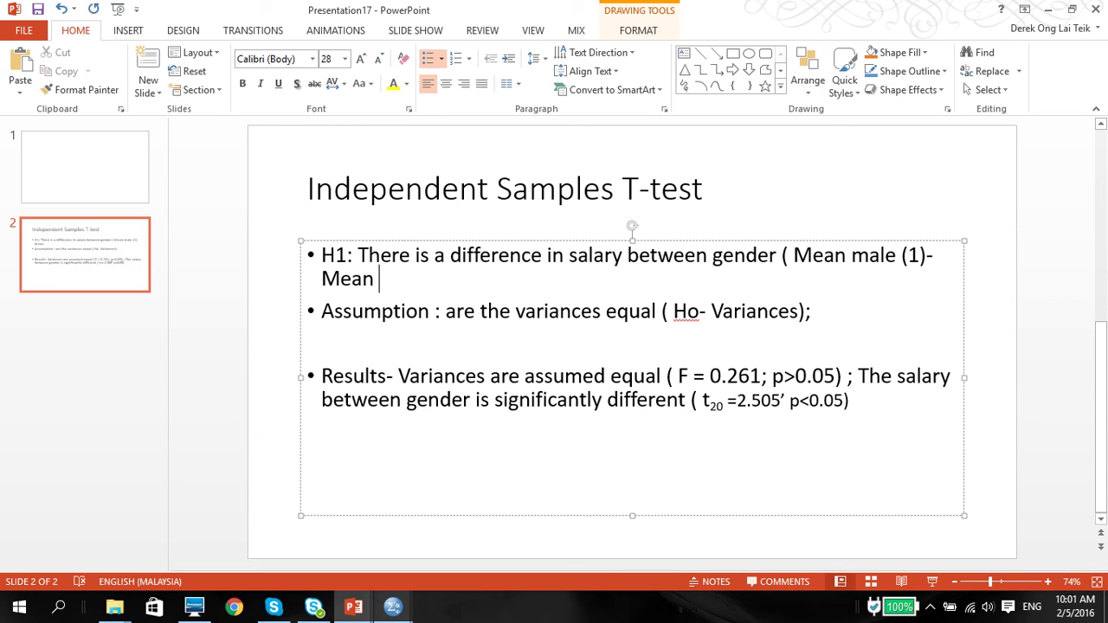
text( (female))
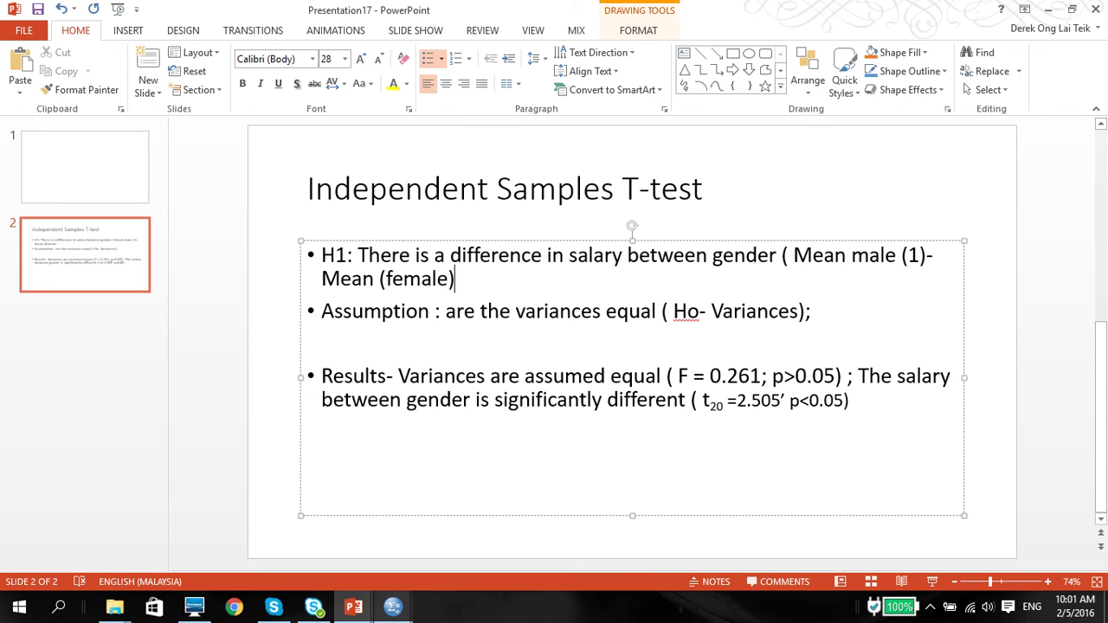
key(BackSpace)
key(BackSpace)
key(BackSpace)
key(BackSpace)
key(BackSpace)
key(BackSpace)
key(BackSpace)
key(BackSpace)
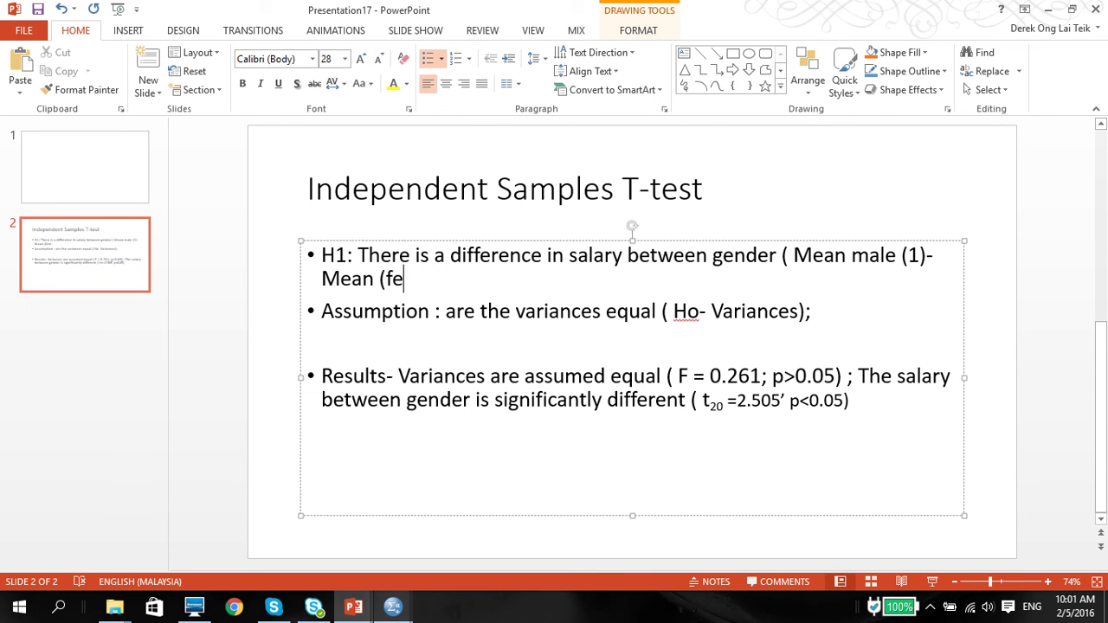
text(fema)
key(BackSpace)
key(BackSpace)
key(BackSpace)
text(emale (2)
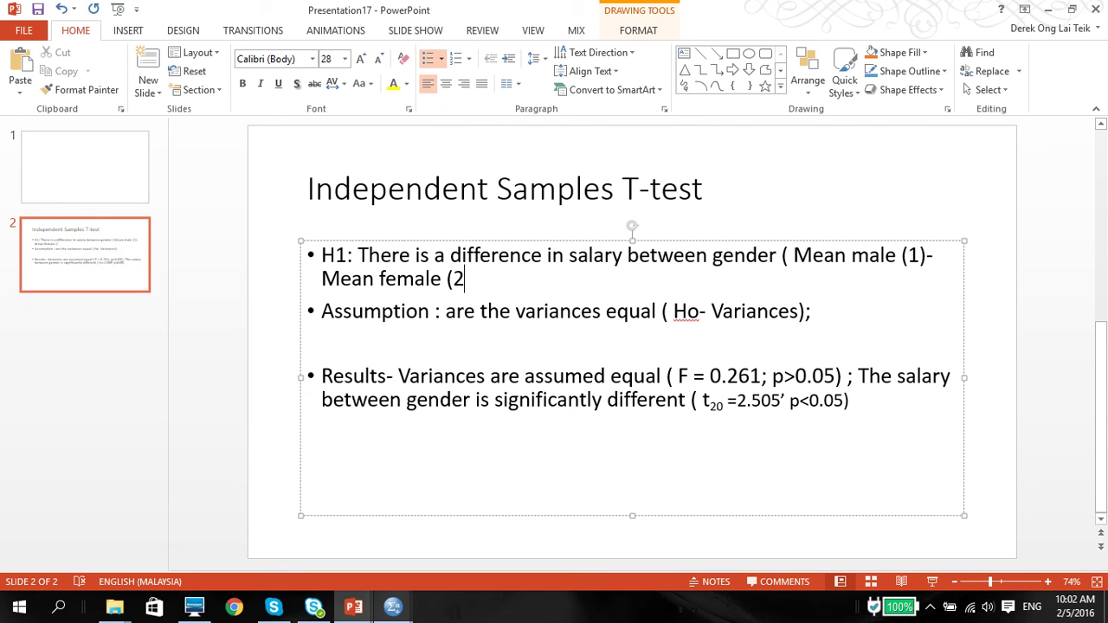
key(BackSpace)
text(0) ))
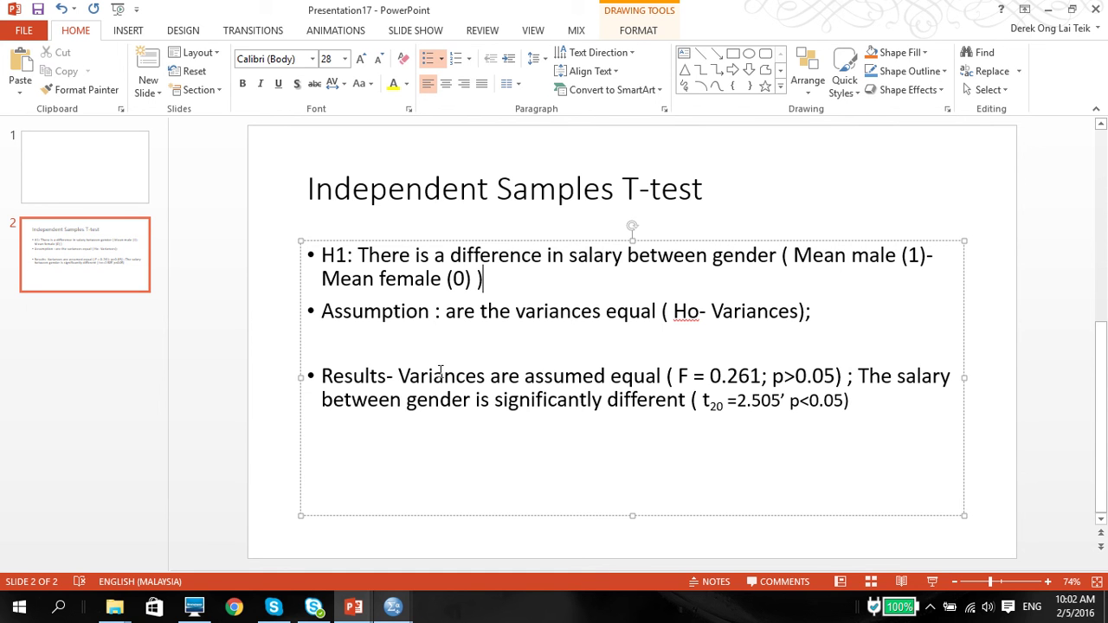
drag(401, 377, 876, 418)
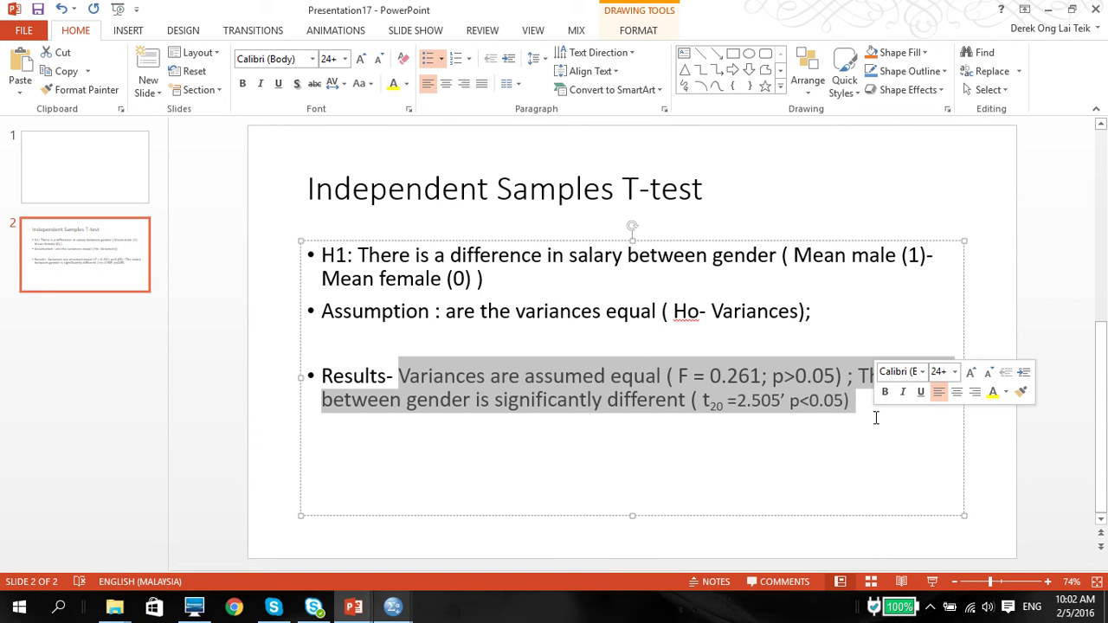